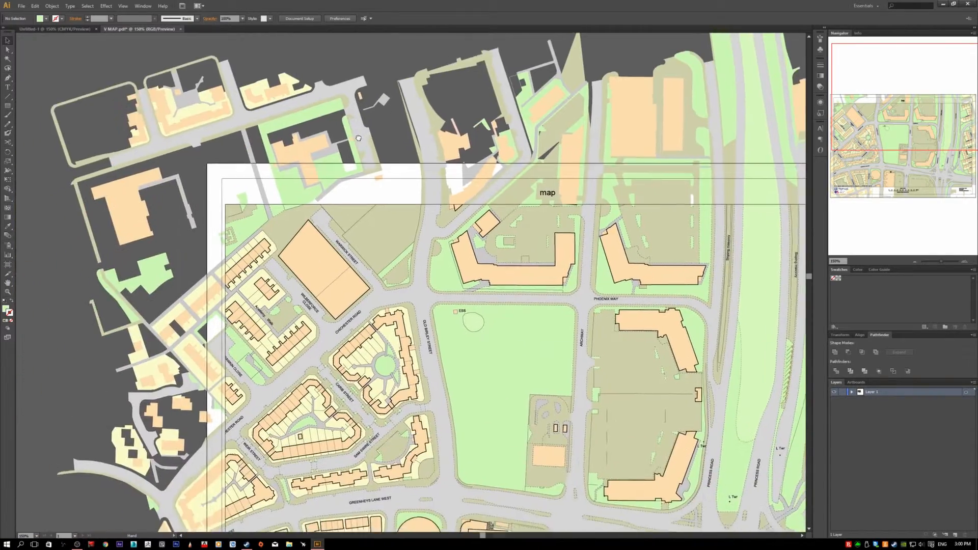
- Draw a closed five-sided straight-edged path with the Pen tool in the green park between Old Birley Street and Archway
click(7, 77)
scroll(227, 198, up, 1)
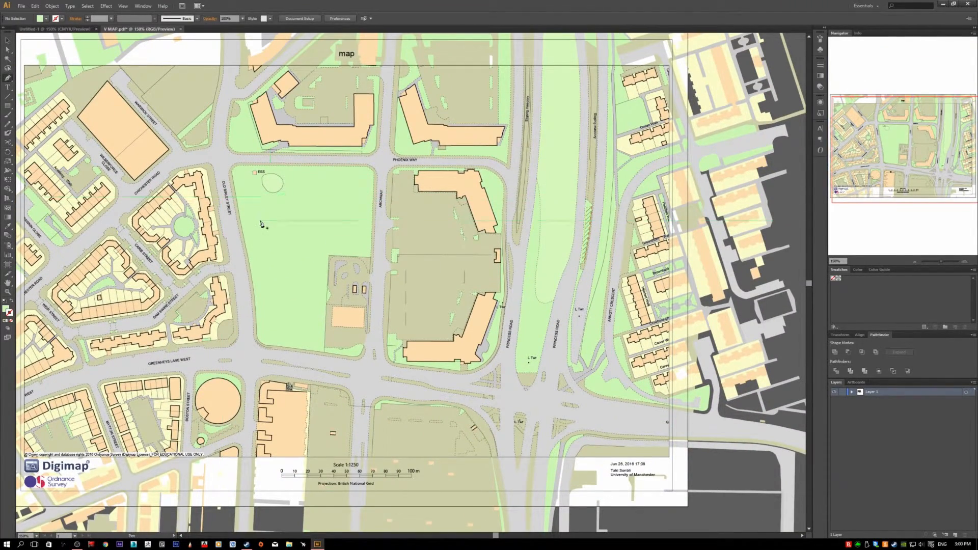
scroll(253, 255, up, 1)
key(d)
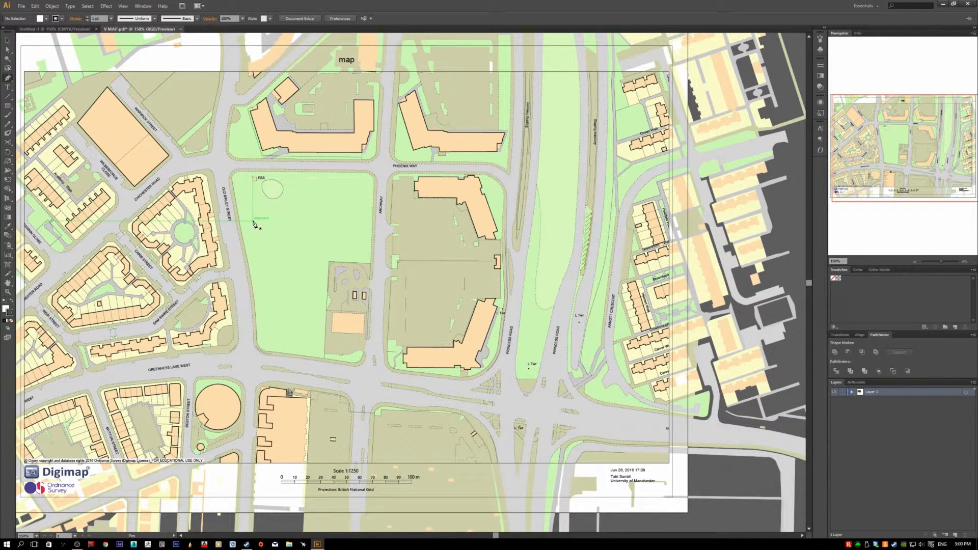
click(253, 220)
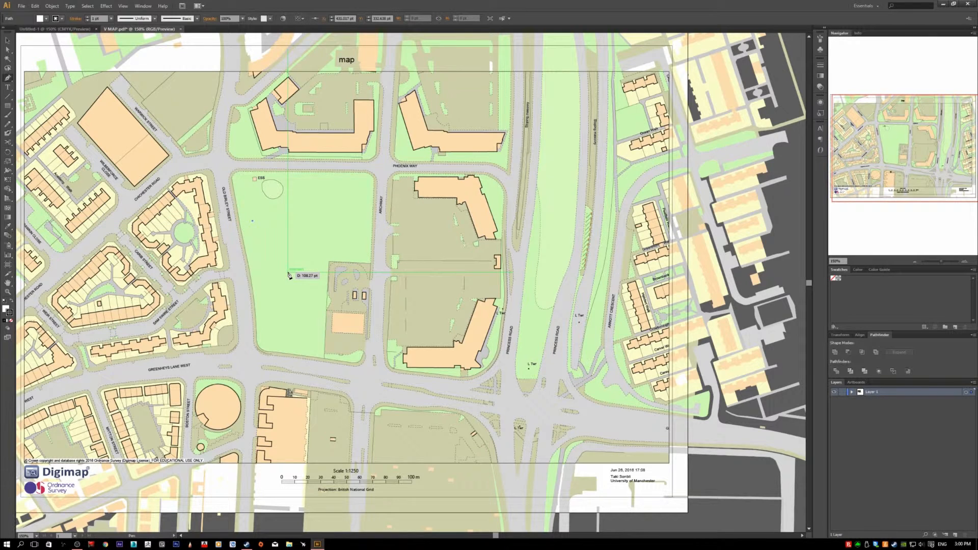
click(288, 275)
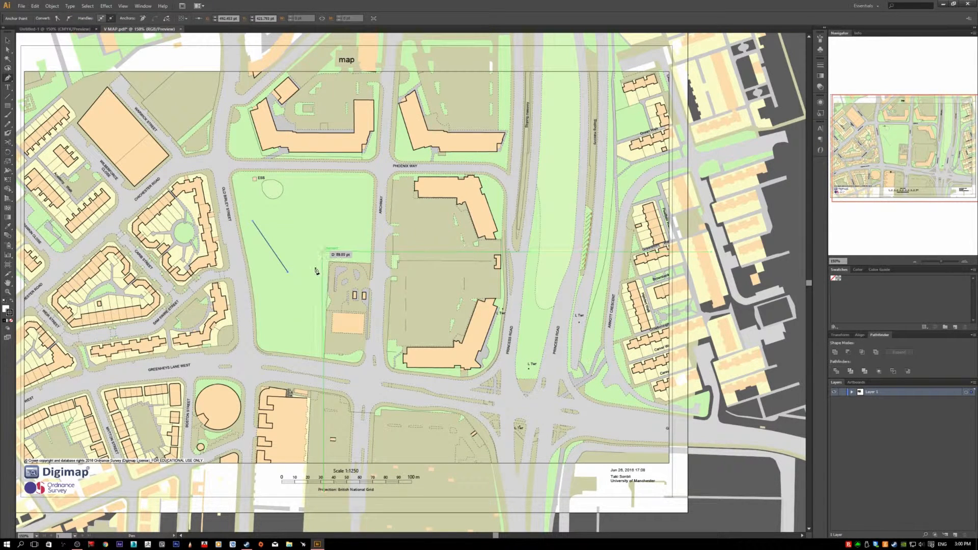
click(340, 278)
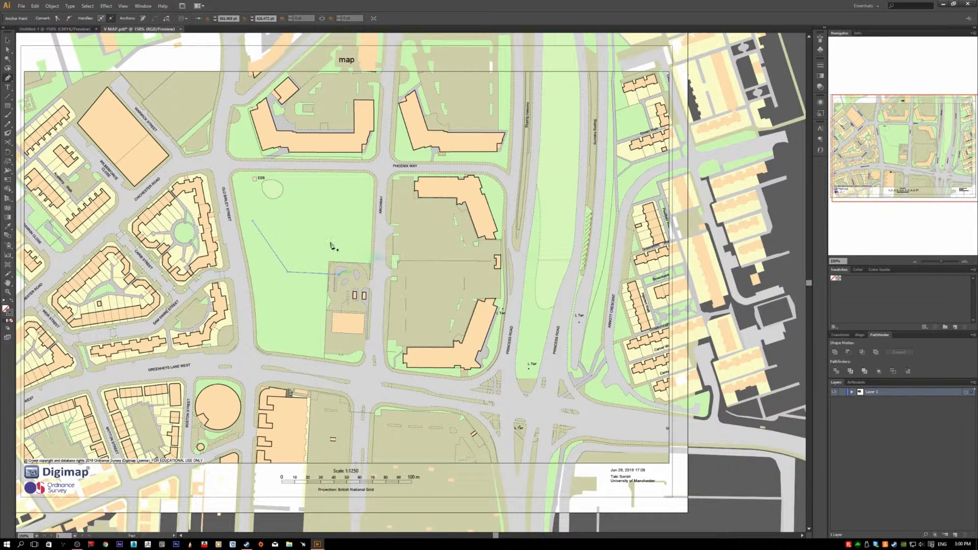
ctrl+click(335, 224)
click(335, 224)
scroll(301, 288, up, 1)
click(273, 221)
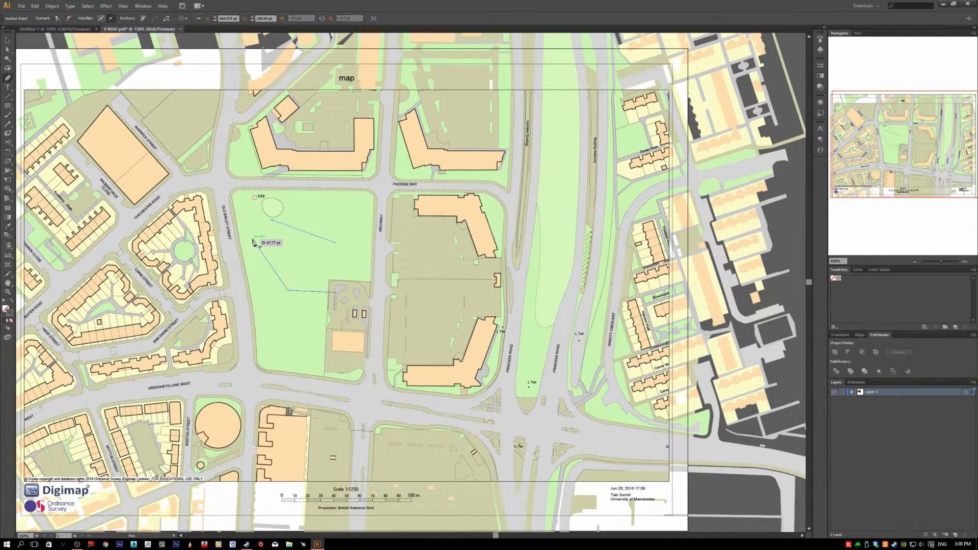
click(254, 239)
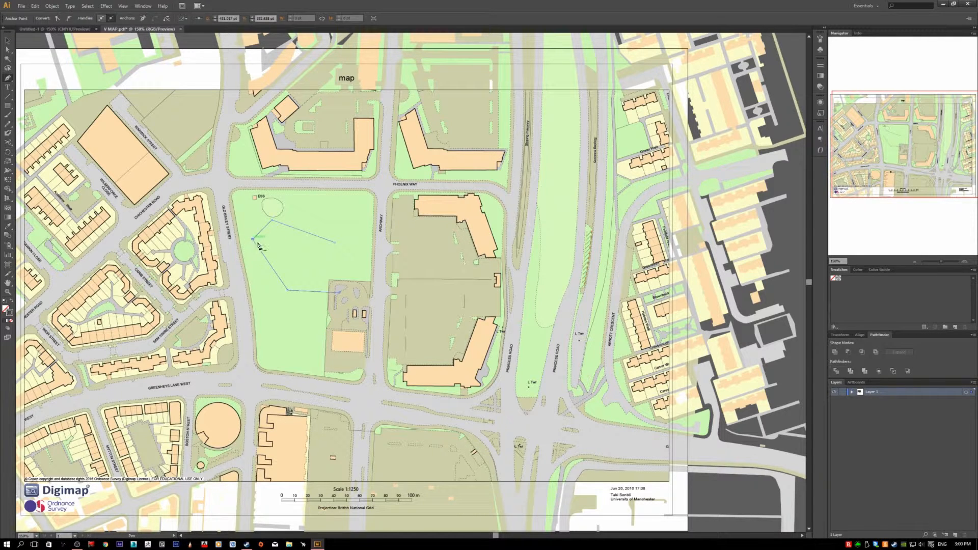
click(335, 292)
scroll(331, 309, up, 2)
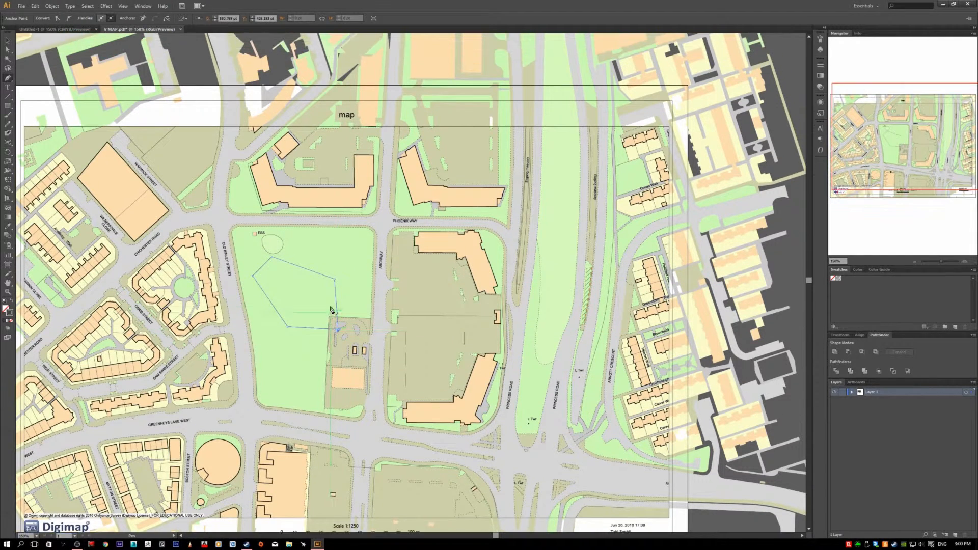
- Draw a closed four-sided path with the Pen tool in the lower part of the park, below the five-sided path
click(260, 335)
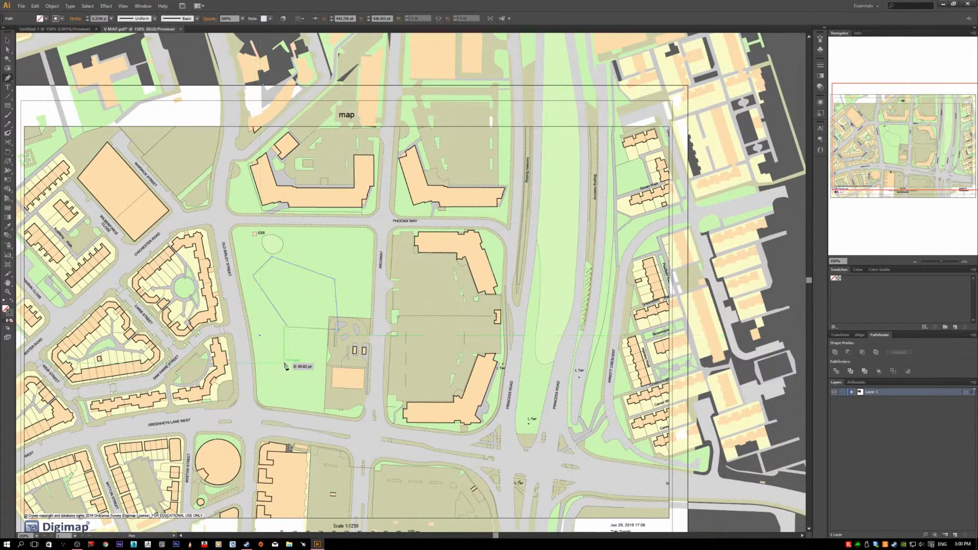
click(299, 360)
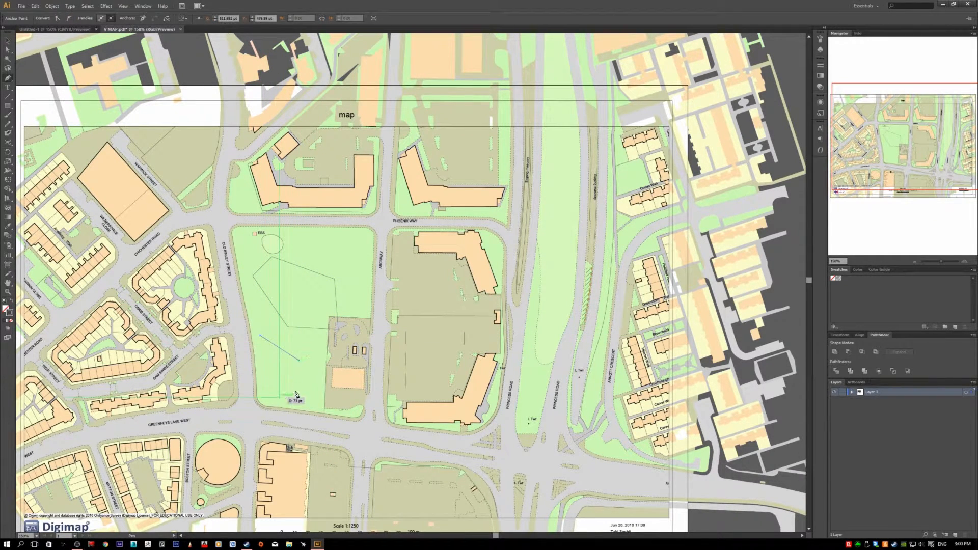
click(299, 389)
click(267, 390)
click(260, 336)
scroll(316, 344, up, 1)
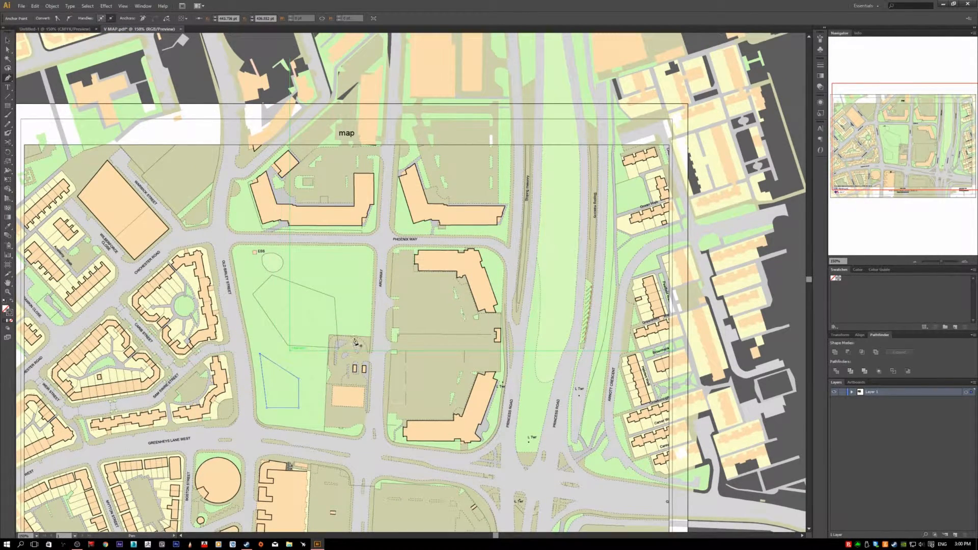
- Draw a closed wedge-shaped path with a curved upper edge near the park's top, just below Phoenix Way
click(292, 261)
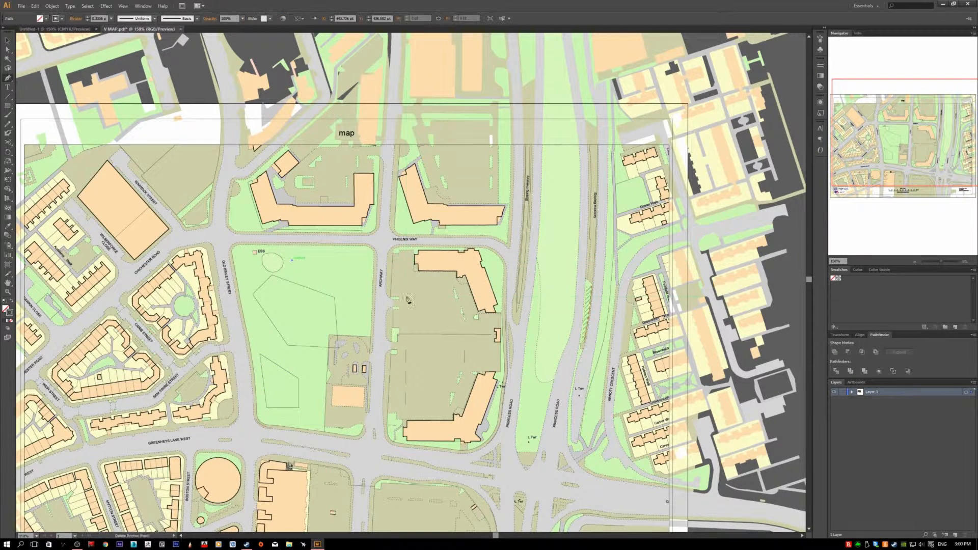
click(363, 268)
drag(363, 269, 397, 308)
click(362, 268)
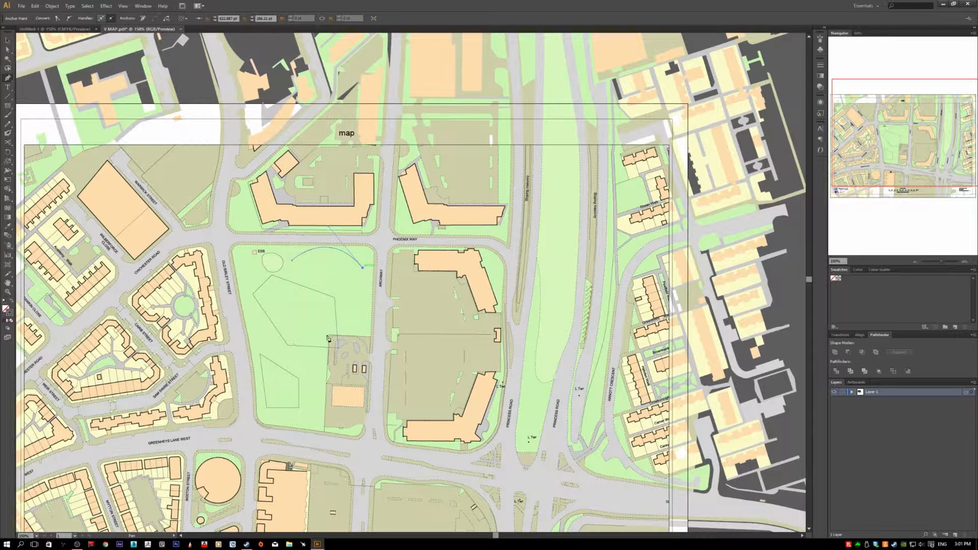
click(322, 319)
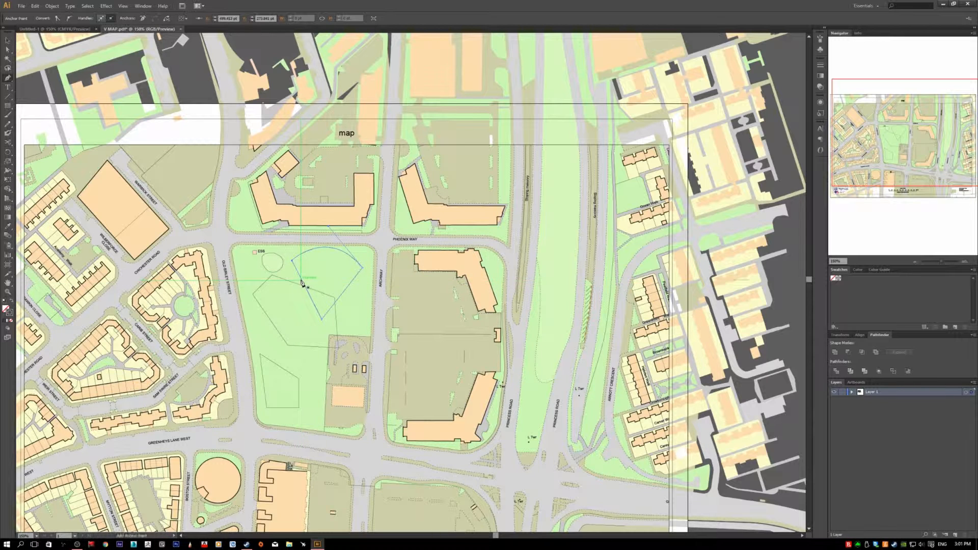
- Delete the curved wedge path and the four-sided path from the park
key(Delete)
key(Delete)
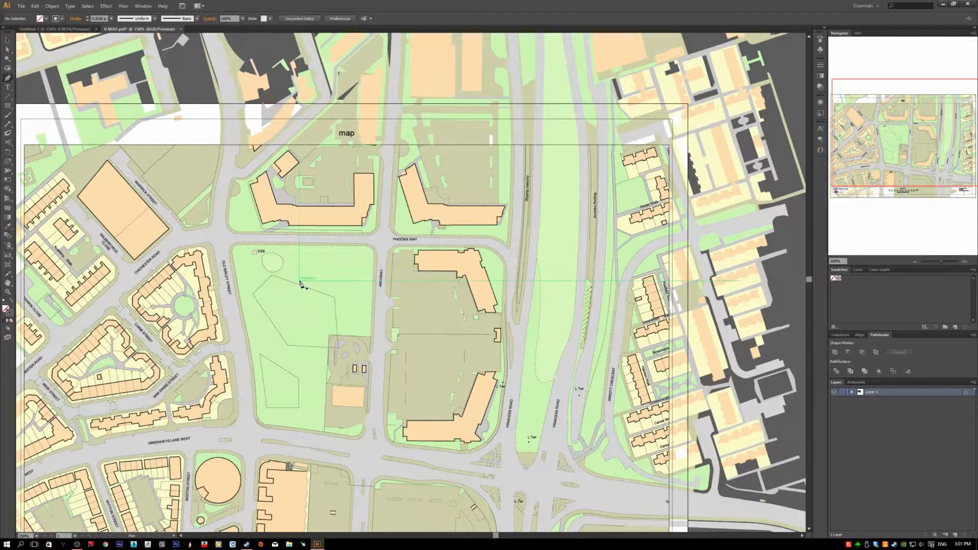
key(v)
click(308, 290)
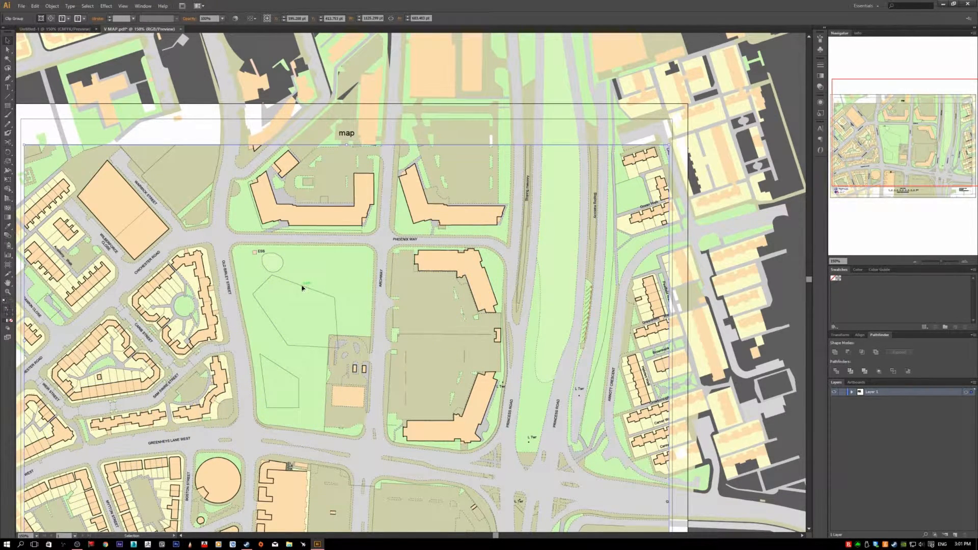
click(274, 363)
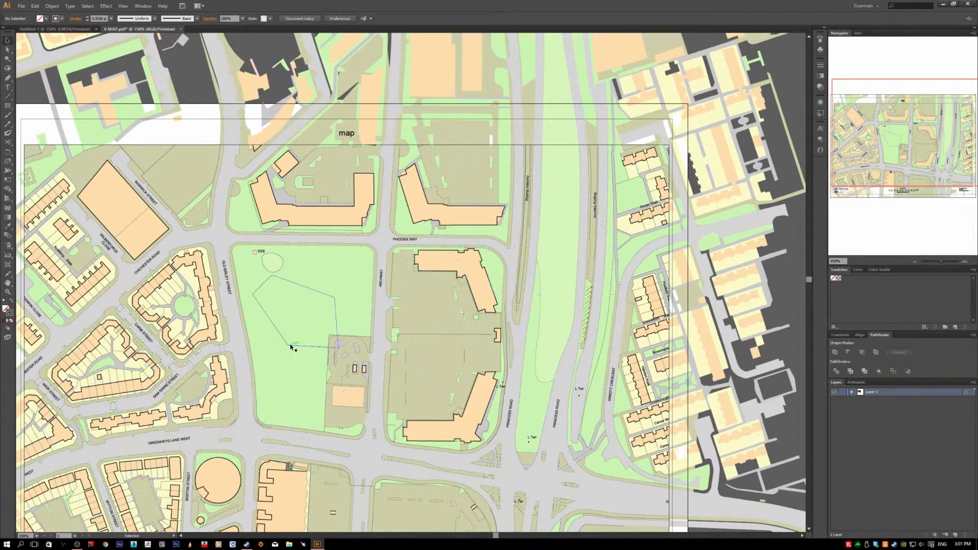
- Isolate the map's clip group and delete the remaining five-sided path from the park
click(290, 347)
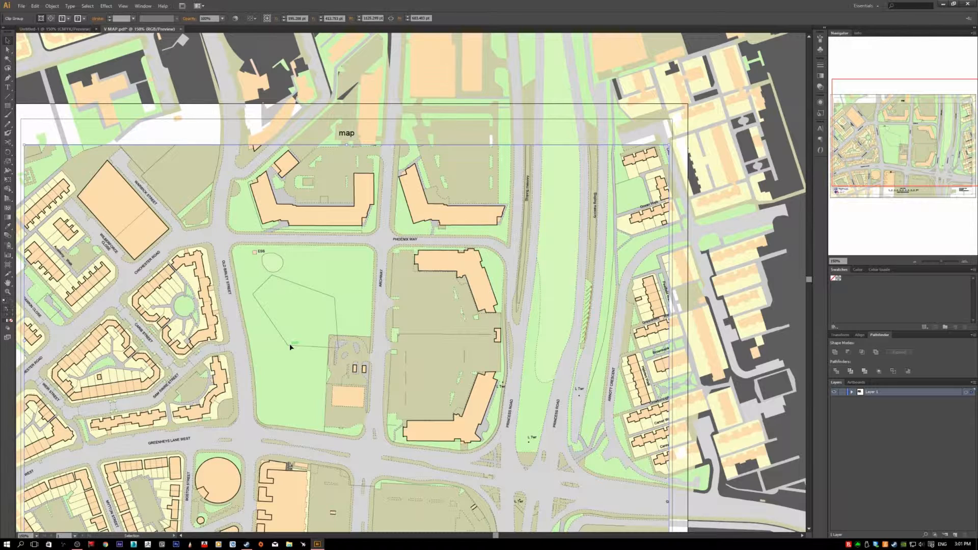
double_click(290, 347)
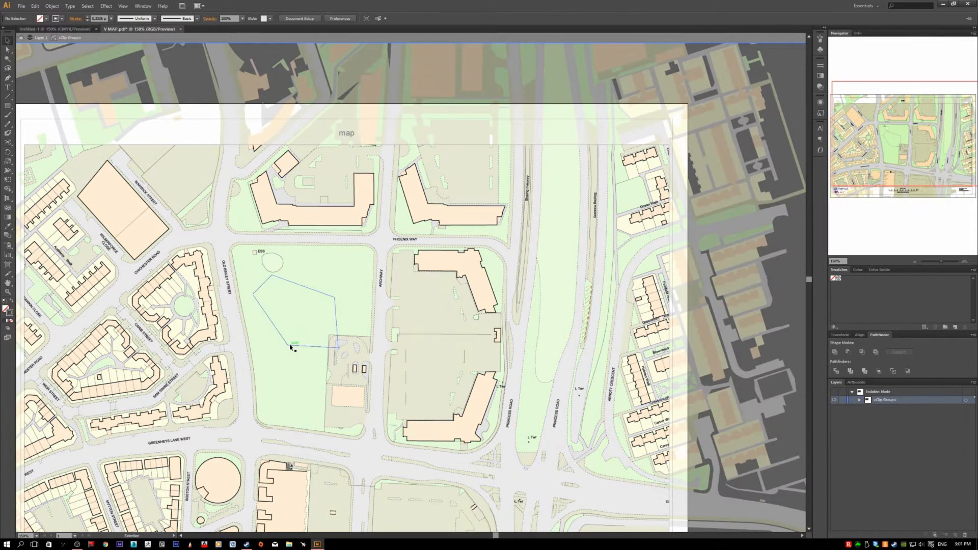
click(292, 348)
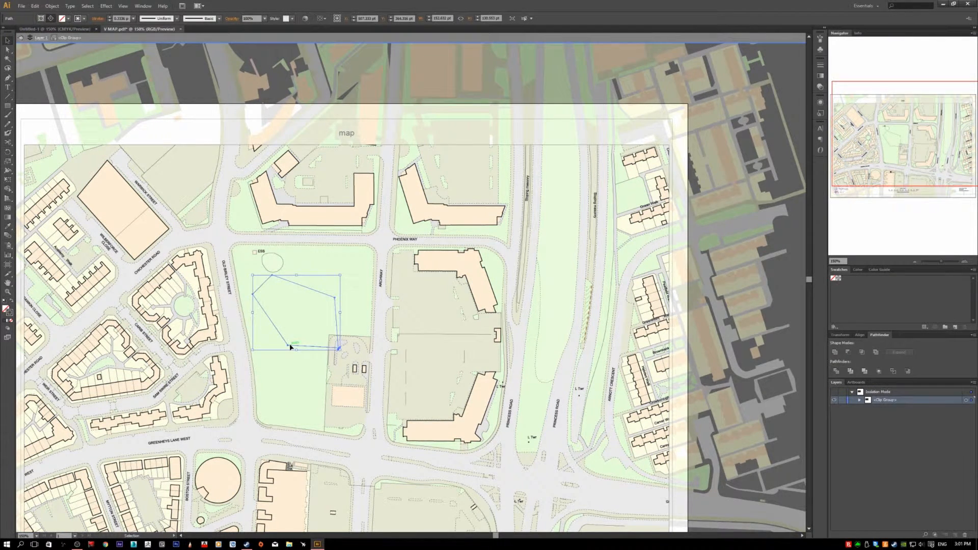
key(Delete)
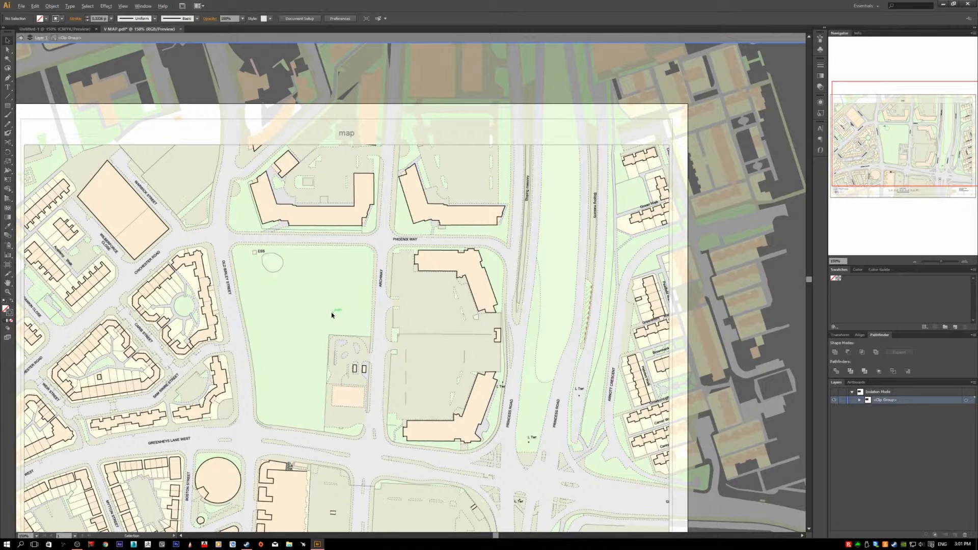
- Exit isolation mode and return to the full map artwork
scroll(331, 315, down, 2)
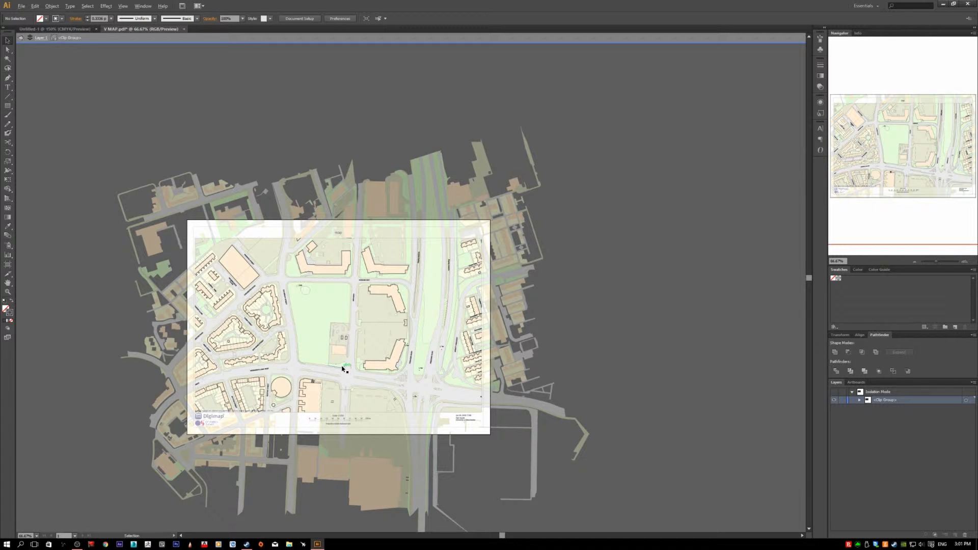
scroll(338, 369, up, 1)
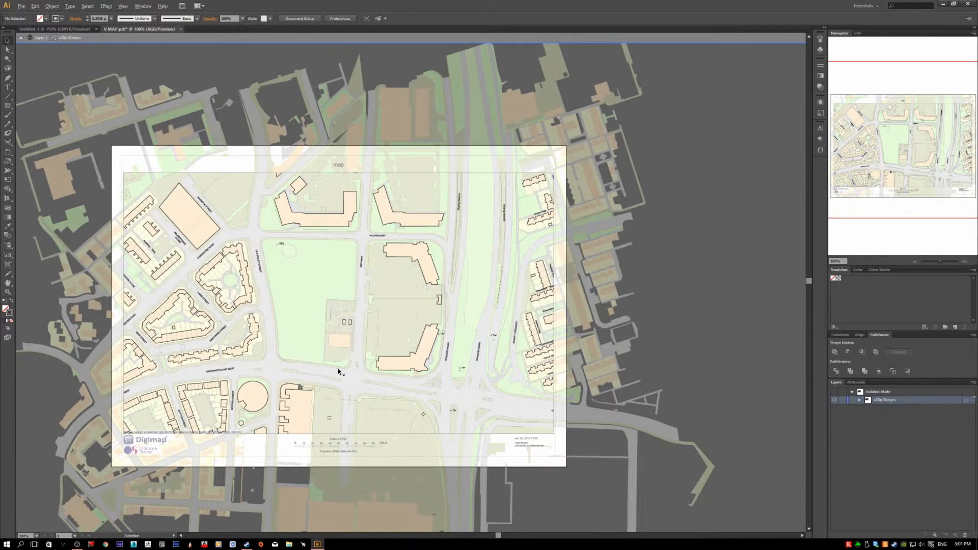
scroll(338, 368, up, 2)
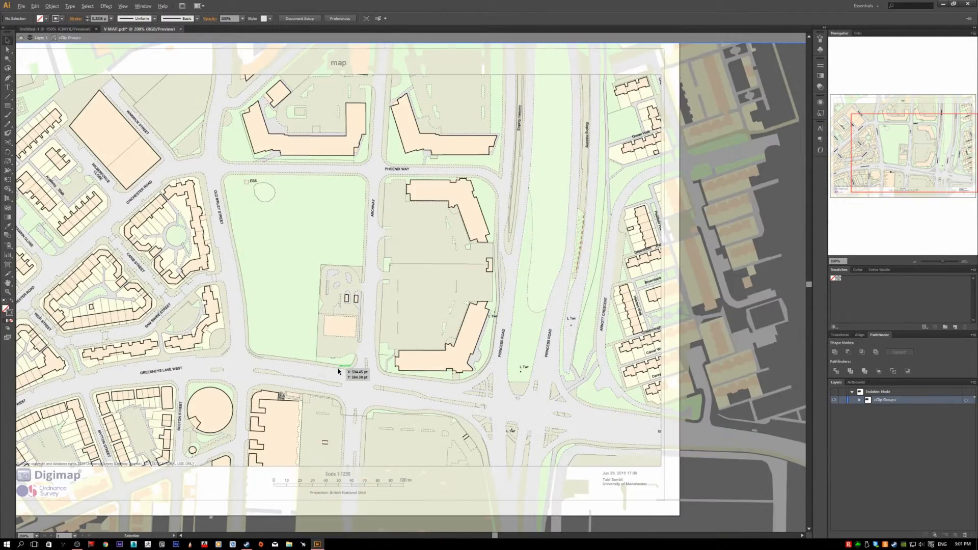
scroll(337, 368, down, 3)
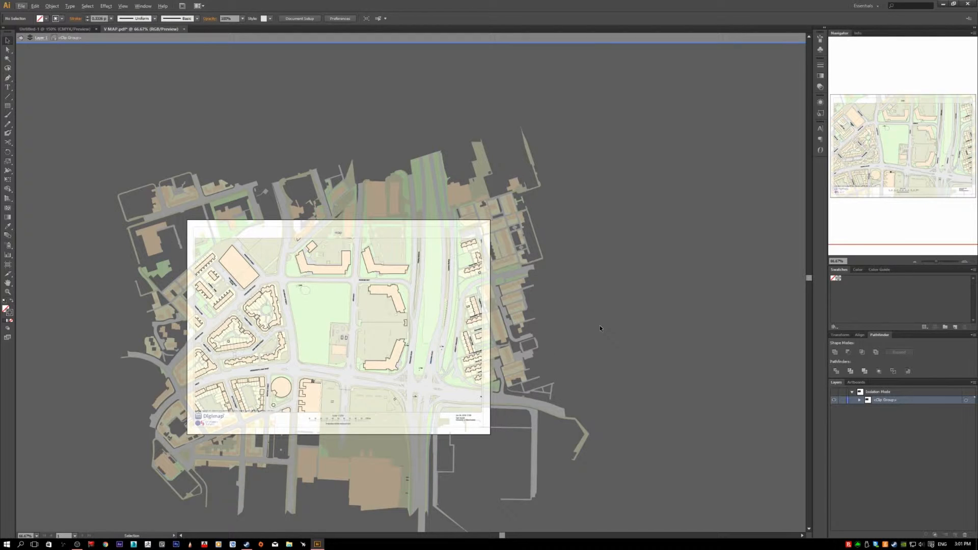
double_click(598, 325)
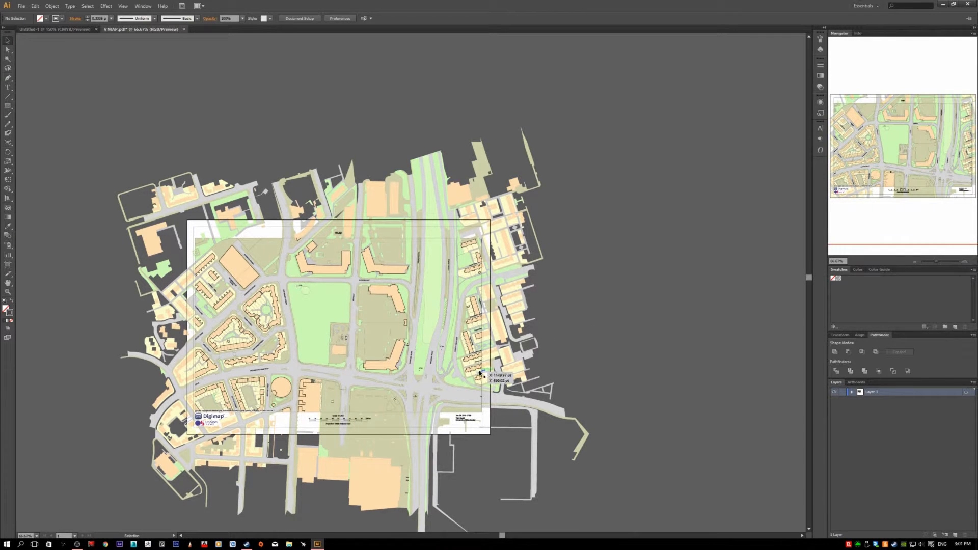
scroll(487, 367, up, 1)
scroll(465, 382, up, 6)
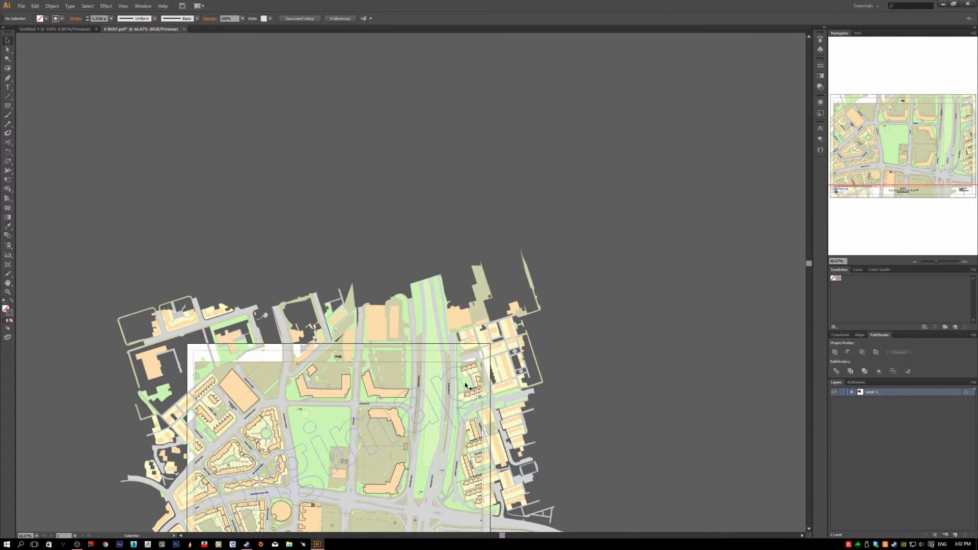
scroll(465, 384, down, 10)
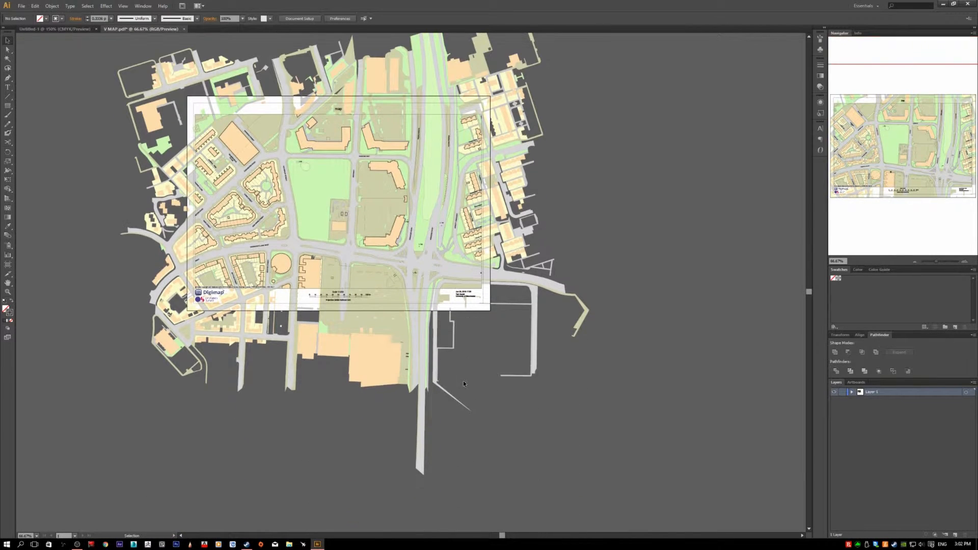
scroll(474, 388, up, 2)
scroll(447, 374, up, 2)
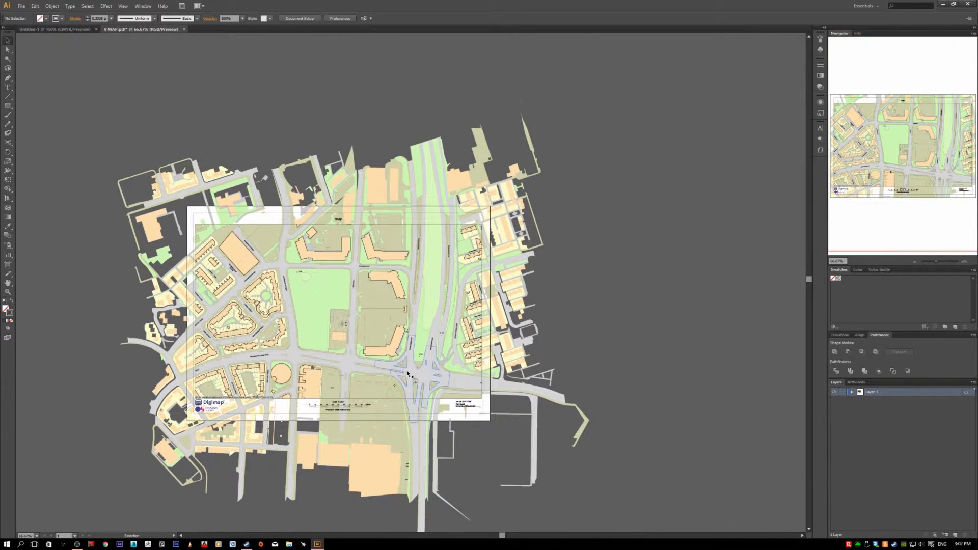
- Add a rectangular area text box with filler text in the park below the ESS label
click(8, 88)
scroll(260, 216, up, 1)
scroll(255, 209, up, 2)
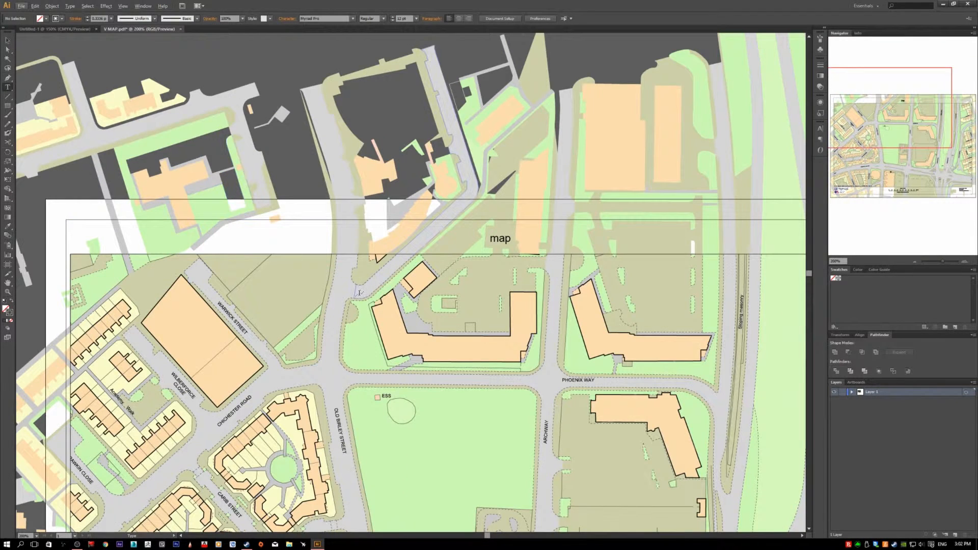
scroll(350, 294, down, 1)
scroll(350, 294, down, 1)
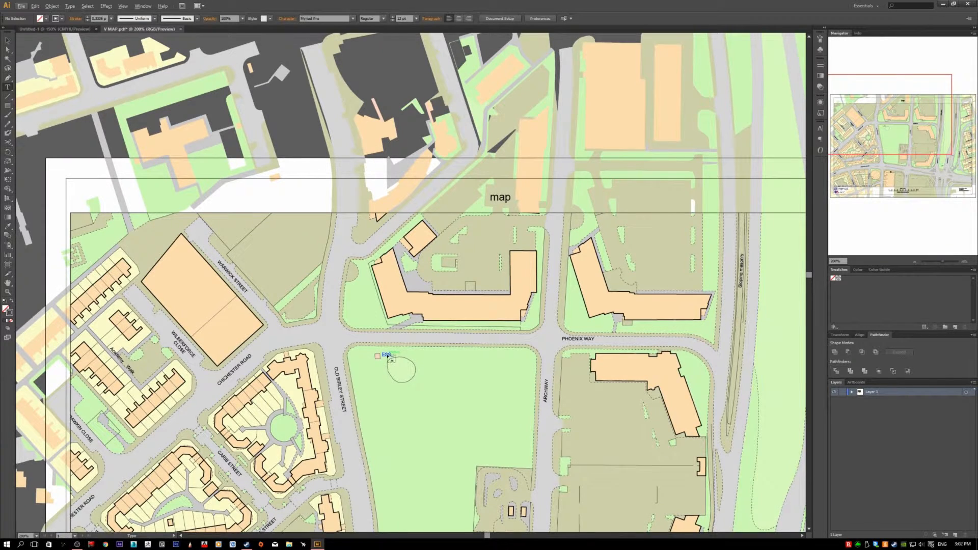
scroll(384, 357, down, 1)
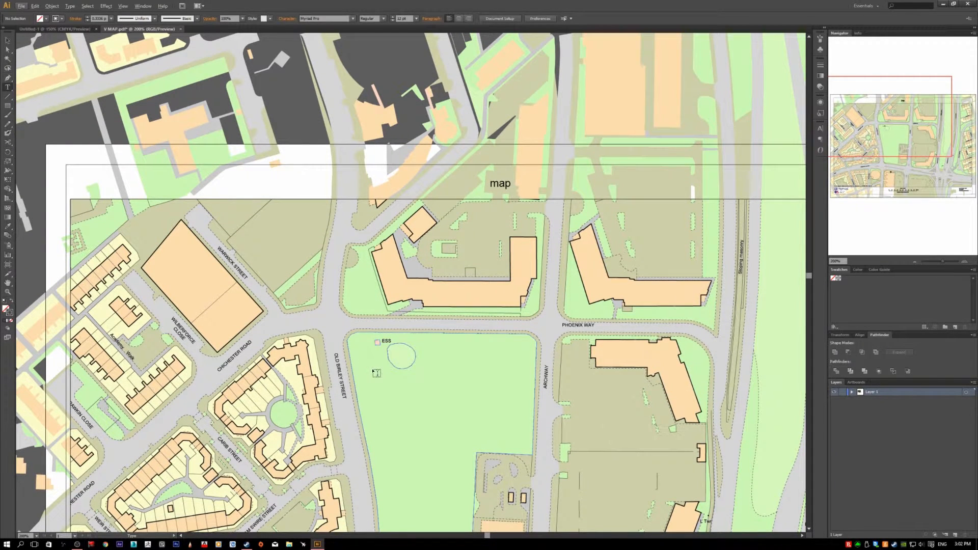
drag(375, 377, 490, 438)
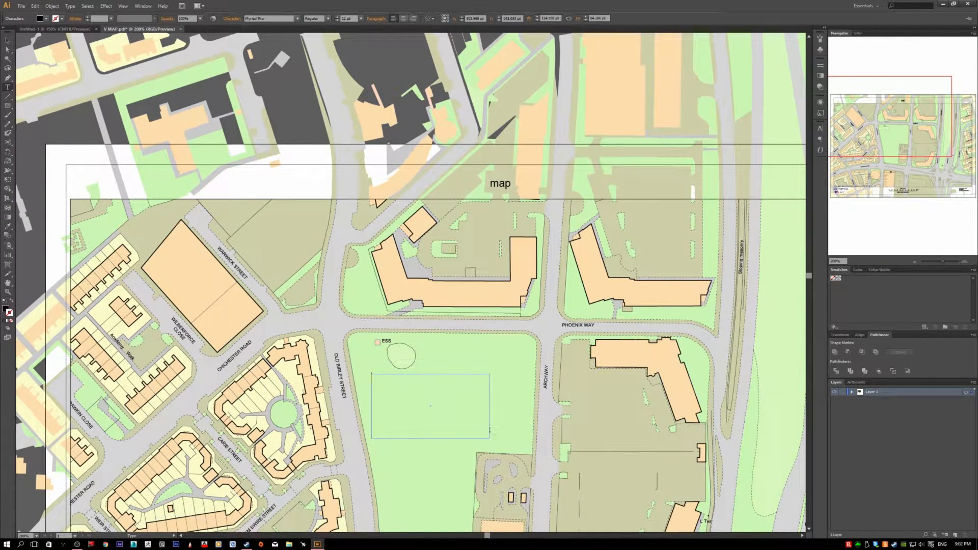
text(fdfsfvcDX)
- Delete the text box from the park
click(8, 41)
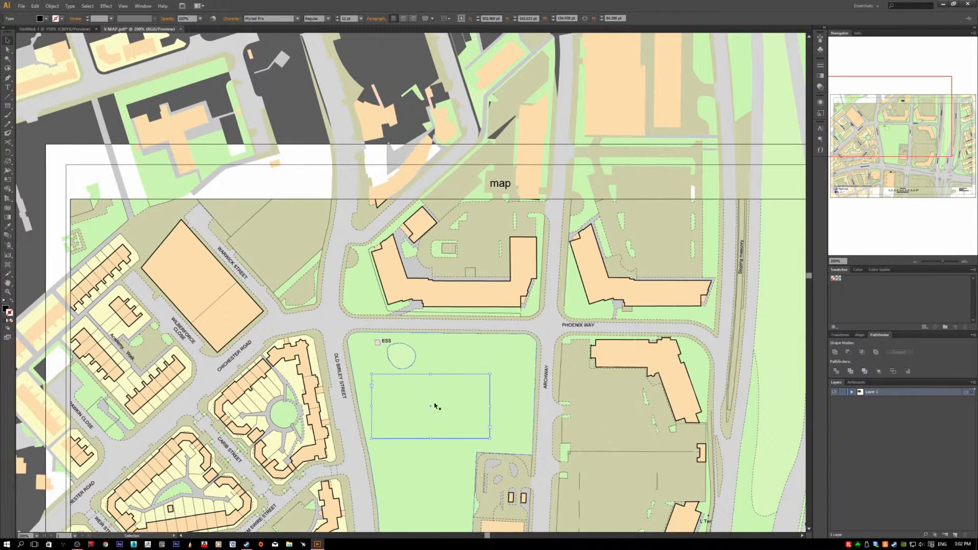
key(Delete)
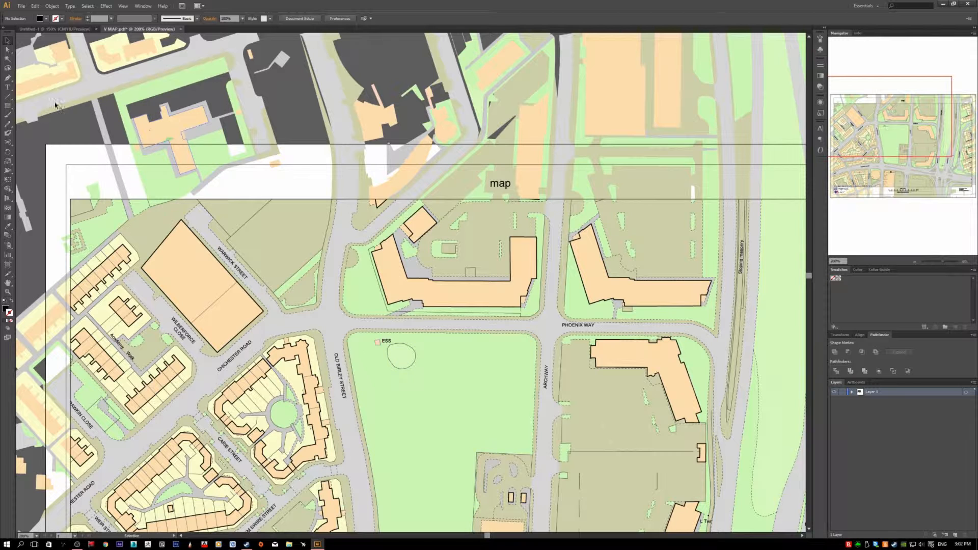
- Add an area text box about 118 by 76 pt reading "xcCXC" in the park, and delete it
key(t)
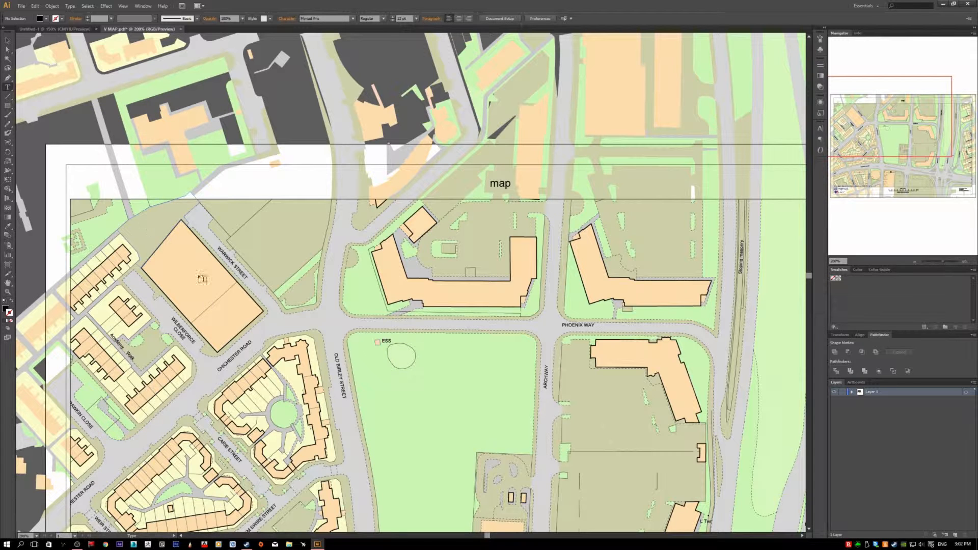
drag(379, 384, 470, 441)
text(XC)
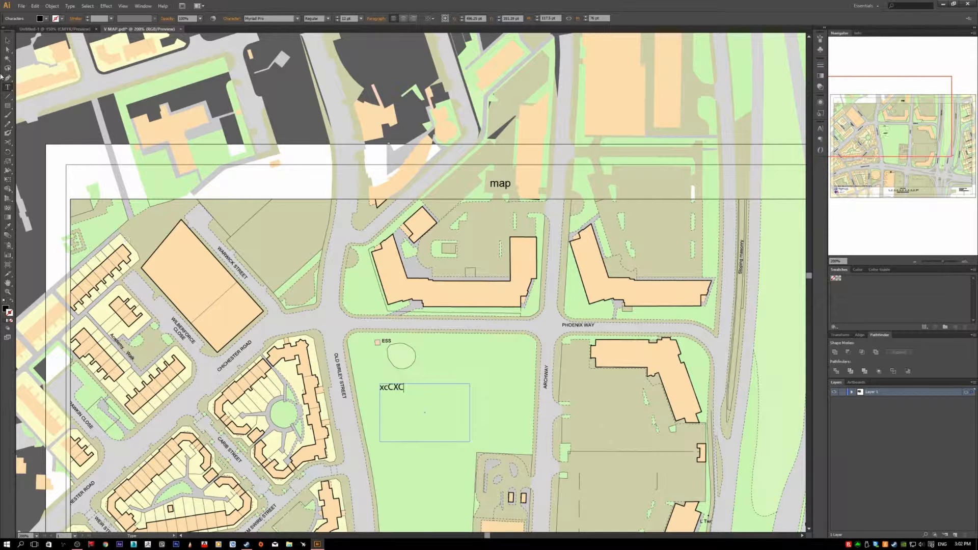
click(7, 40)
key(Delete)
- Add a point text label reading "sdDSc" in the park below the ESS label, and remove it
key(t)
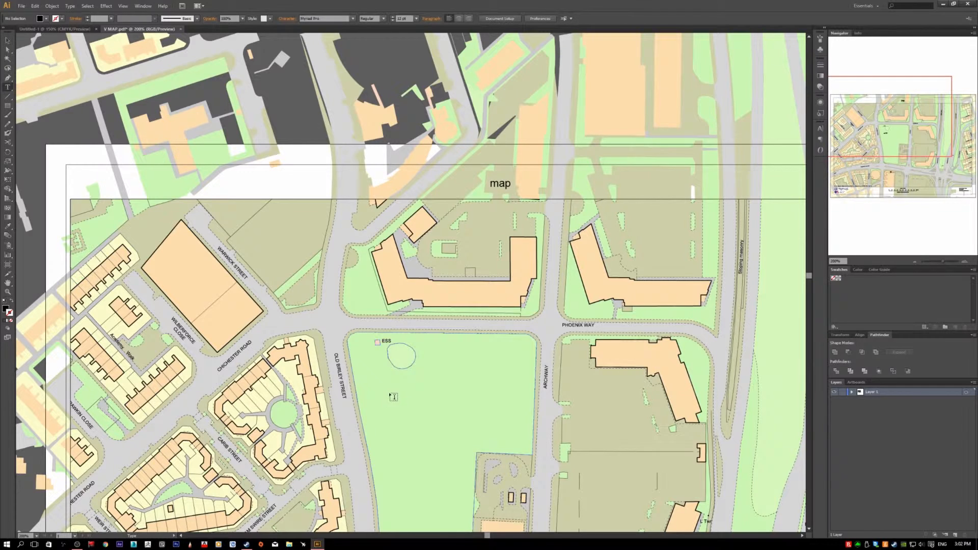
click(392, 393)
text(sdDSc)
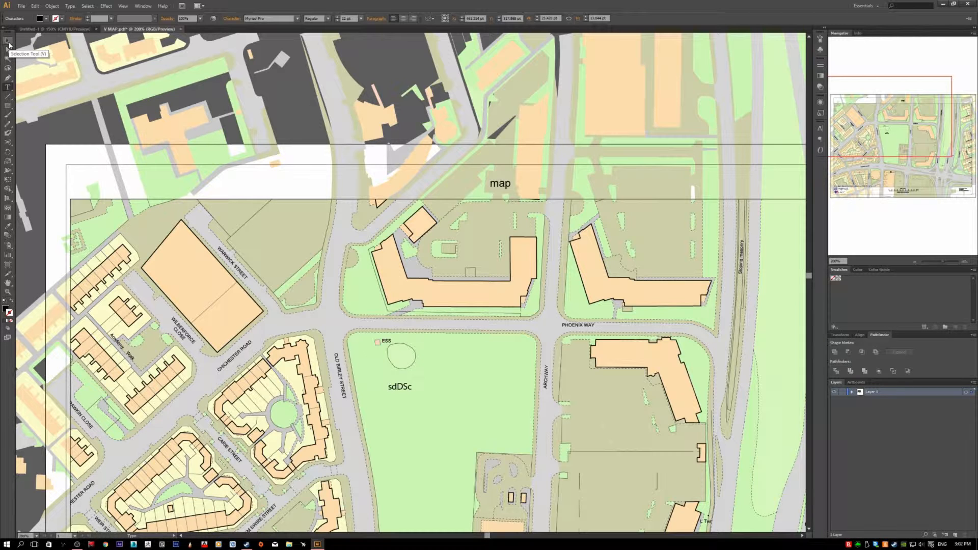
click(9, 44)
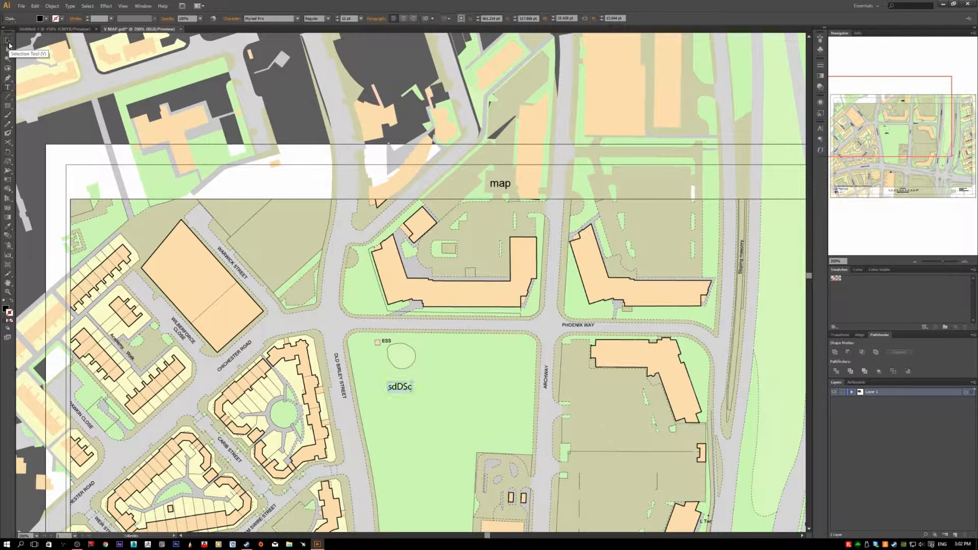
click(44, 68)
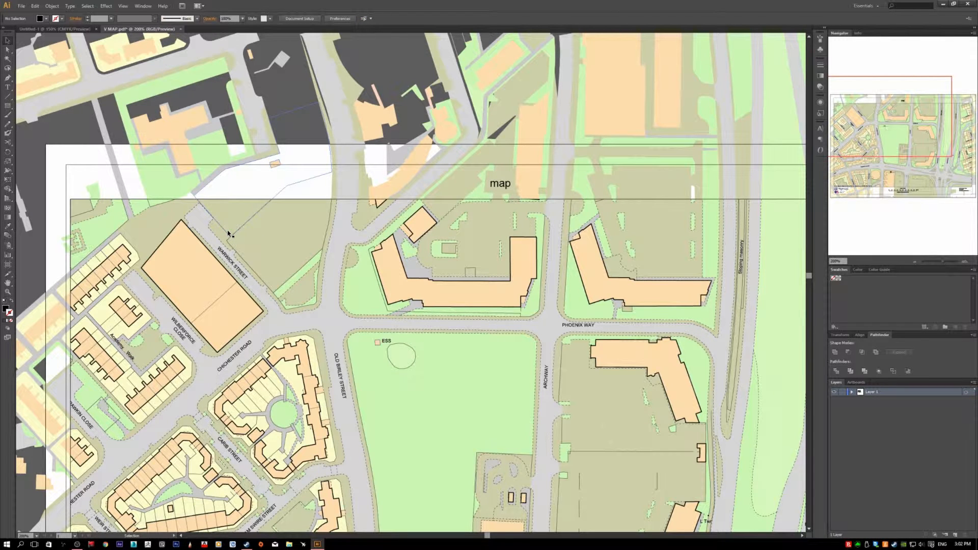
- Try to draw straight diagonal lines across the park with the Line Segment tool, and undo the last attempt
click(7, 97)
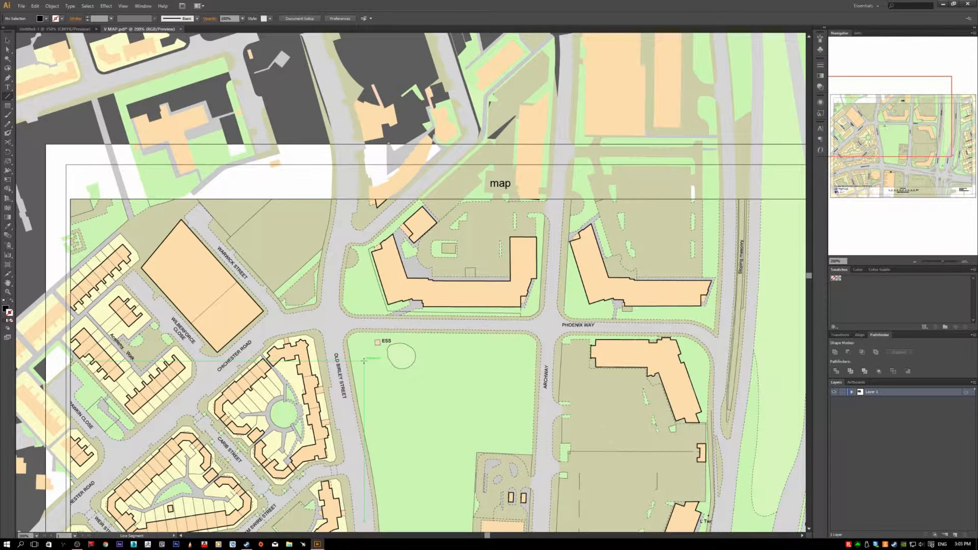
drag(364, 360, 253, 307)
drag(259, 351, 401, 413)
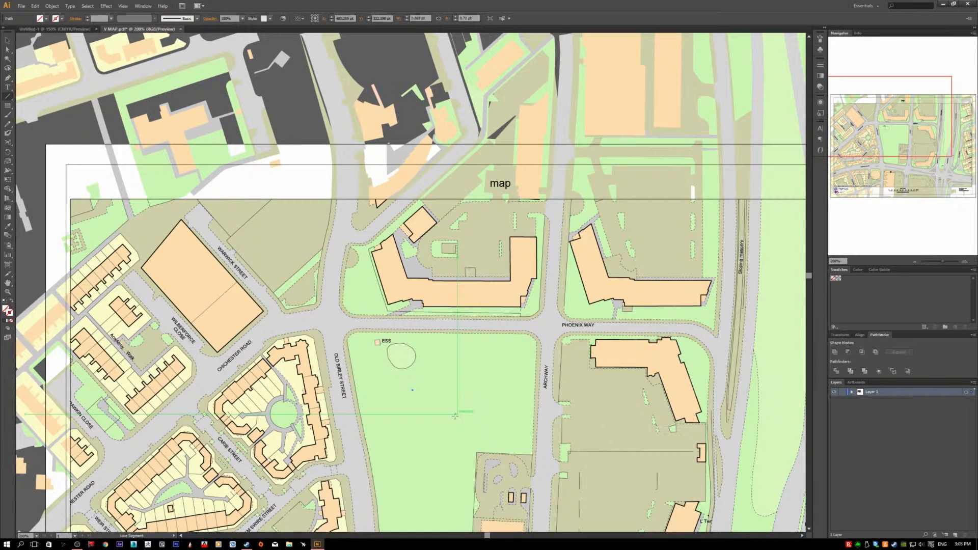
key(v)
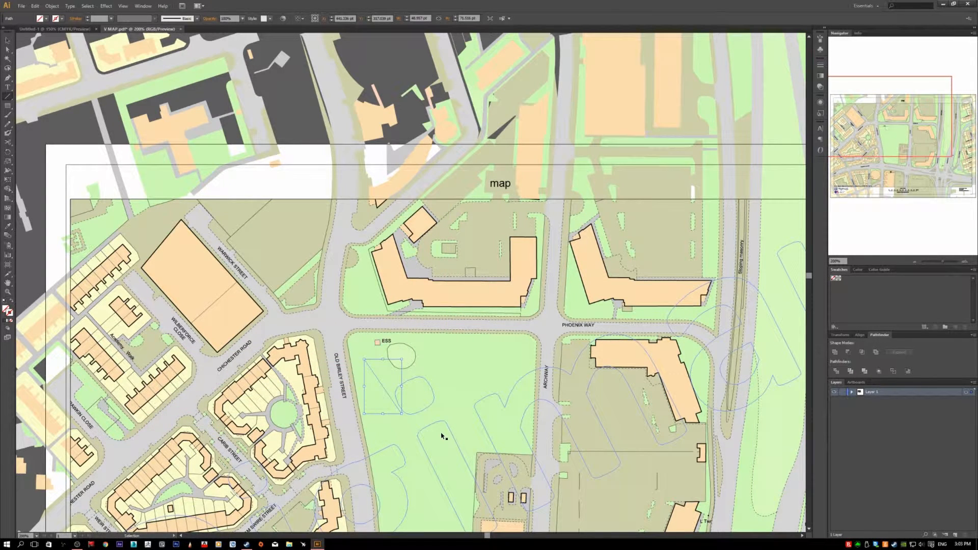
key(ctrl+shift+a)
key(backslash)
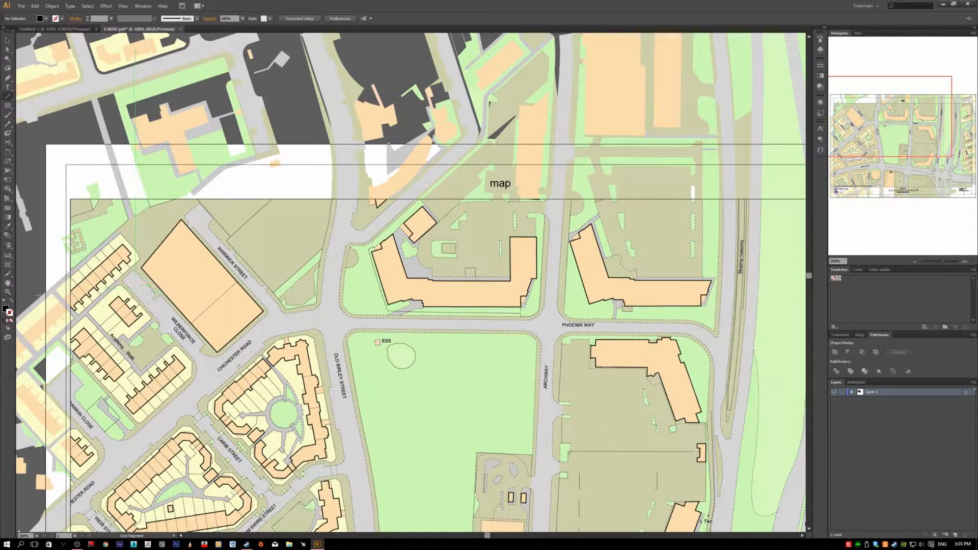
click(6, 310)
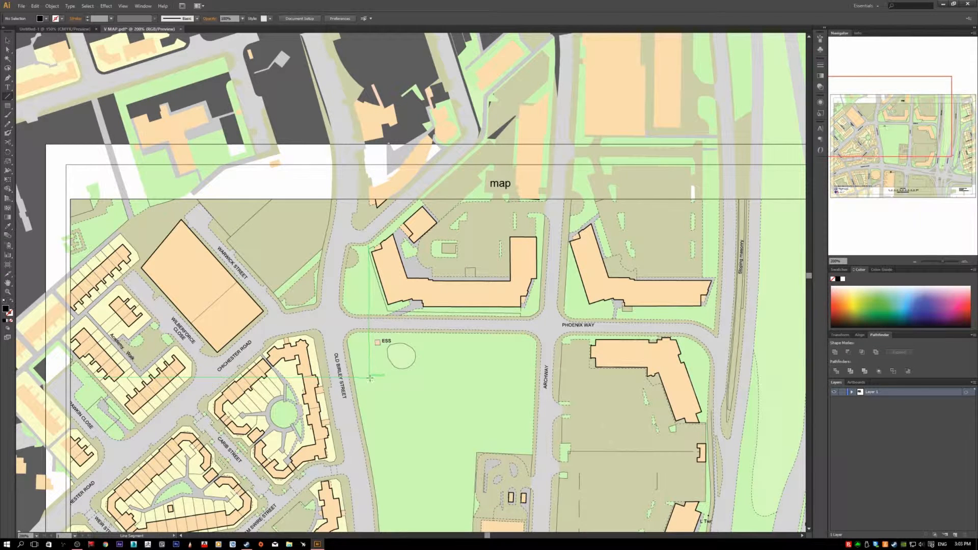
mouse_move(461, 401)
mouse_down()
mouse_move(408, 381)
mouse_move(415, 434)
mouse_up()
key(ctrl+z)
key(ctrl+z)
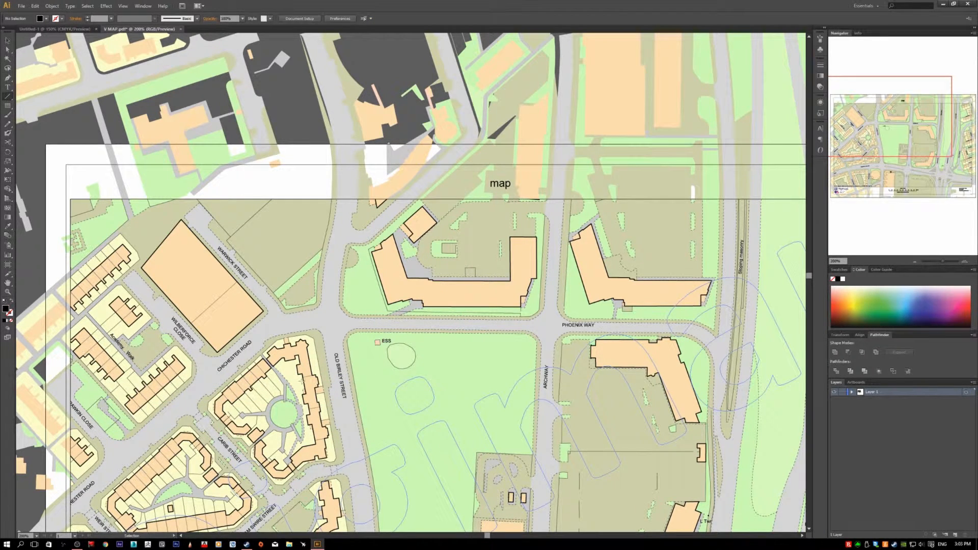
- Swap the fill and stroke colours to get a black stroke, and draw one diagonal and one nearly horizontal line in the park
click(13, 302)
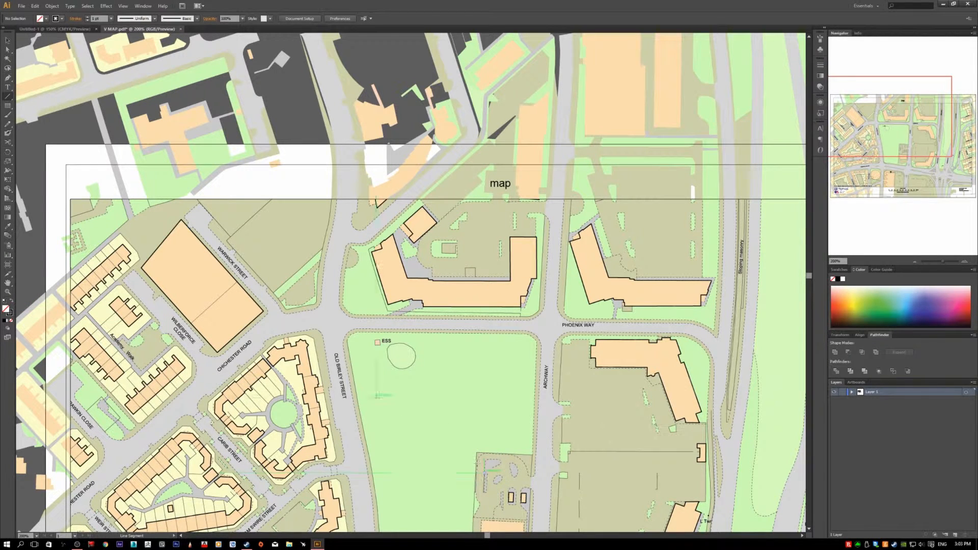
drag(376, 397, 439, 427)
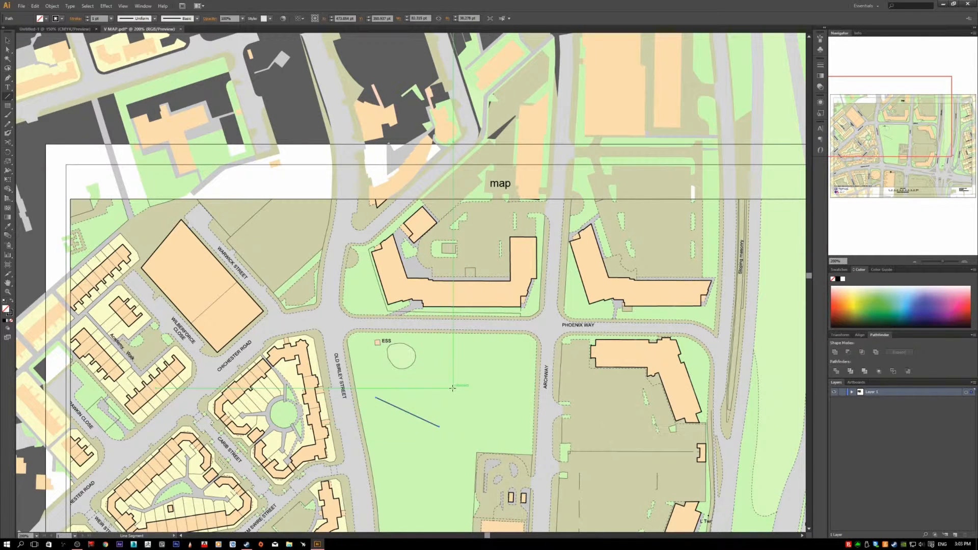
drag(454, 388, 364, 391)
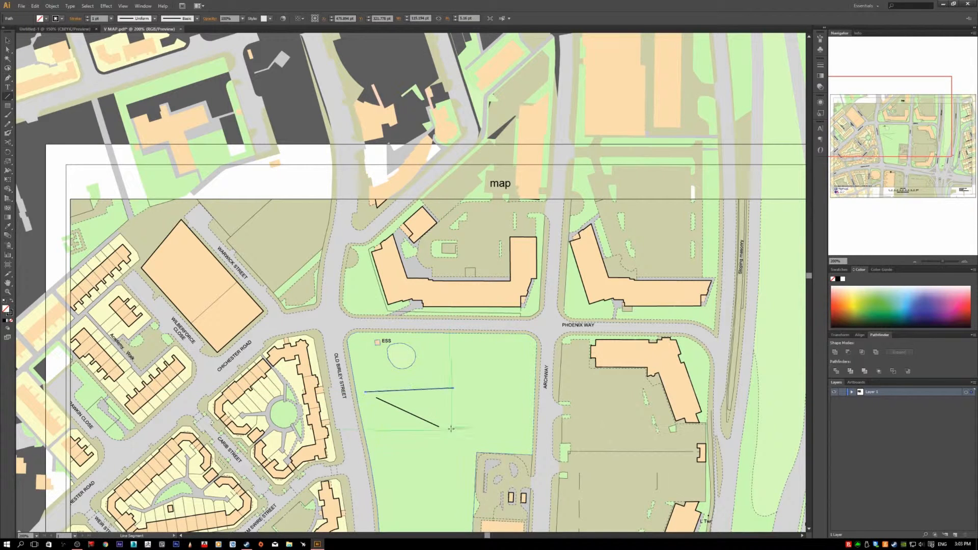
- Delete both black lines from the park
key(Delete)
key(v)
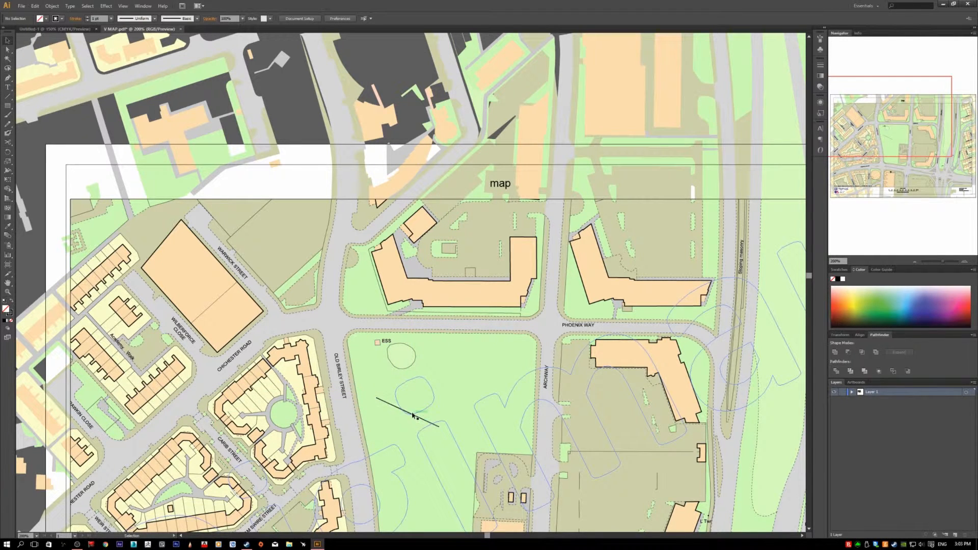
click(416, 419)
key(Delete)
- Draw a looping curved path in the park with the Pen tool, and delete it
click(8, 78)
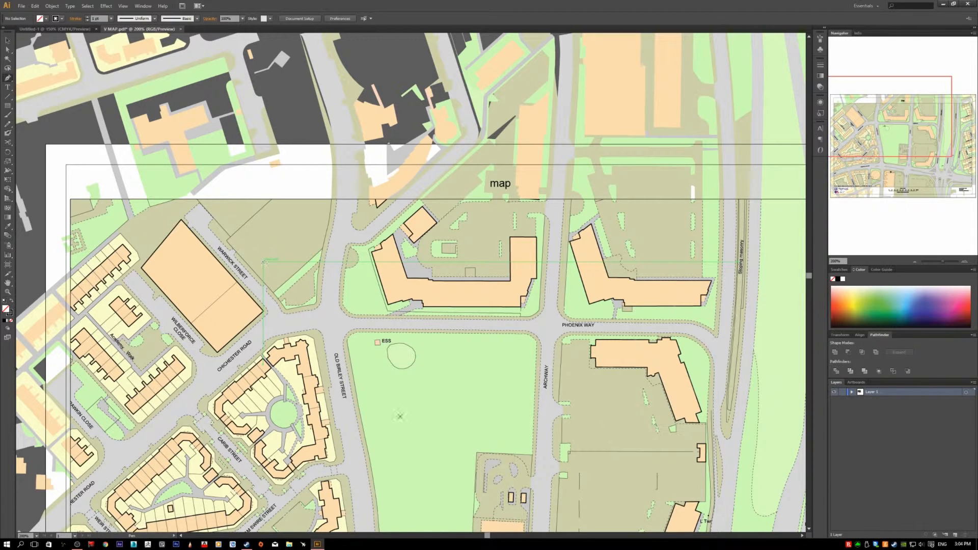
mouse_move(364, 379)
mouse_down()
mouse_move(443, 426)
mouse_move(363, 384)
mouse_up()
mouse_move(422, 415)
mouse_down()
mouse_move(458, 395)
mouse_move(437, 380)
mouse_up()
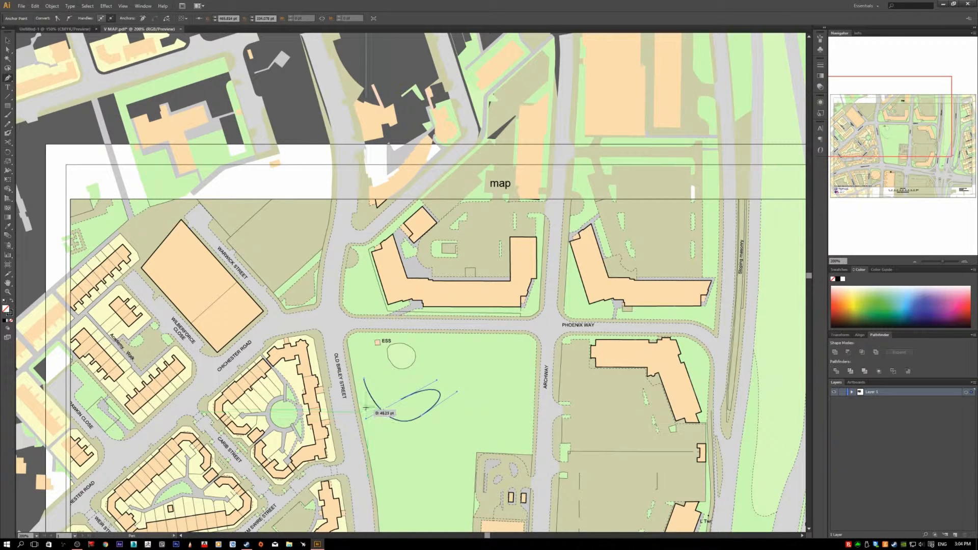
key(Delete)
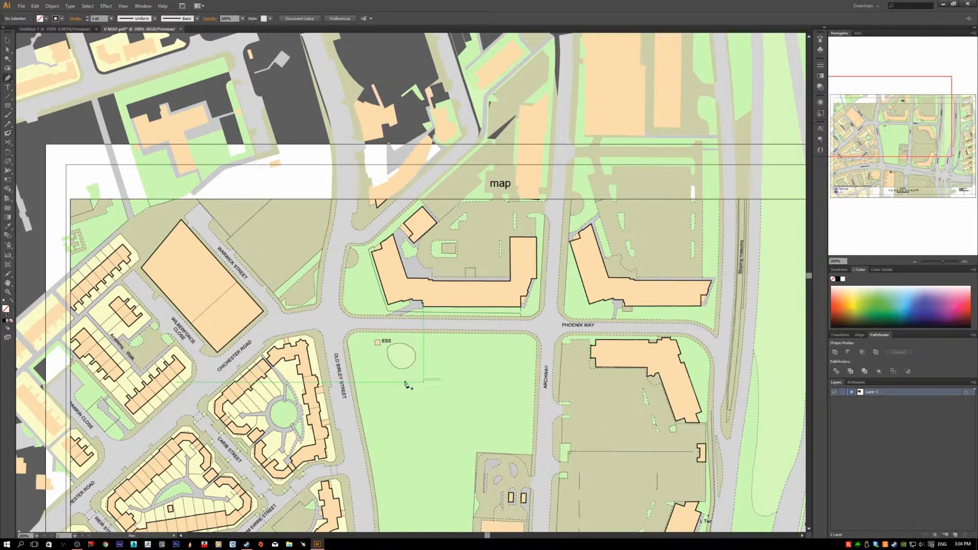
- Draw a rectangle about 126 by 74 pt in the park and an overlapping square about 83 pt wide below it
click(8, 107)
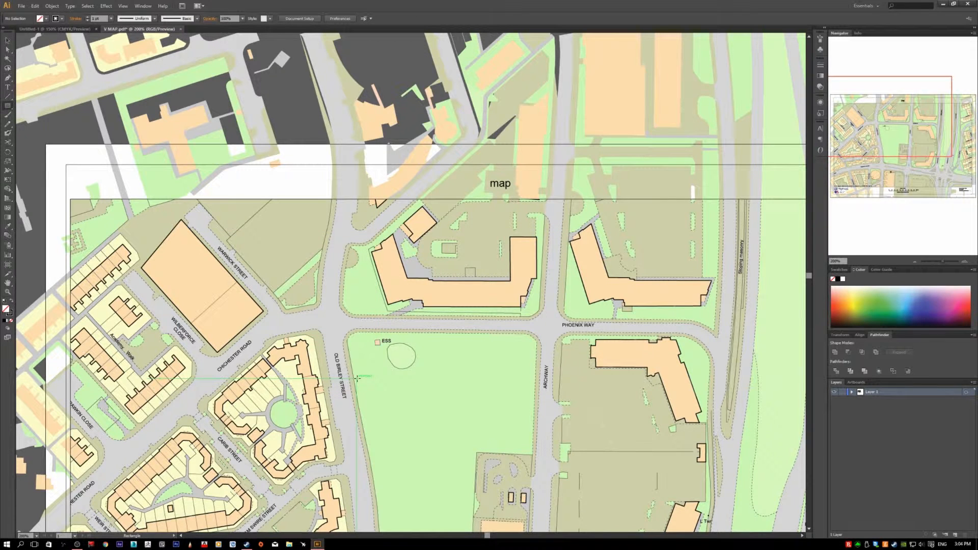
drag(380, 380, 477, 437)
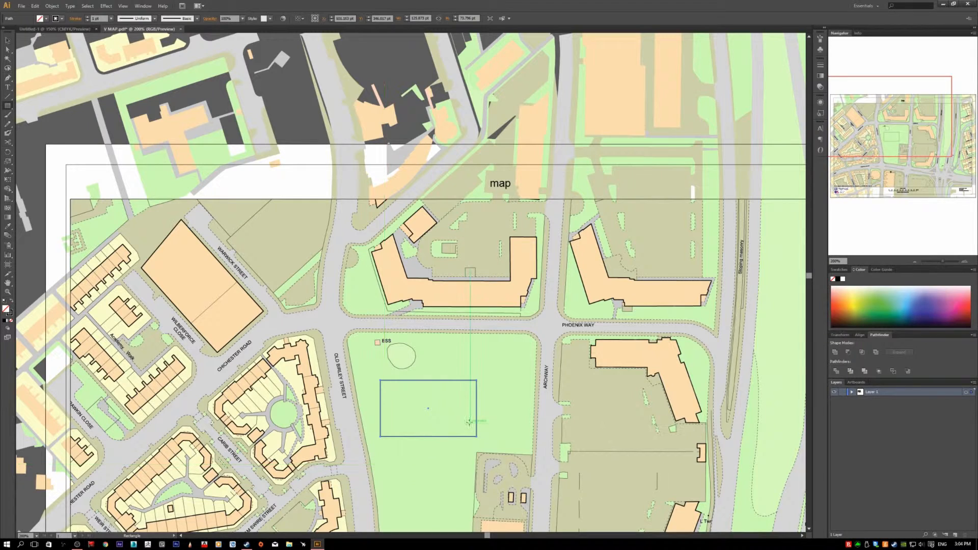
scroll(415, 431, down, 1)
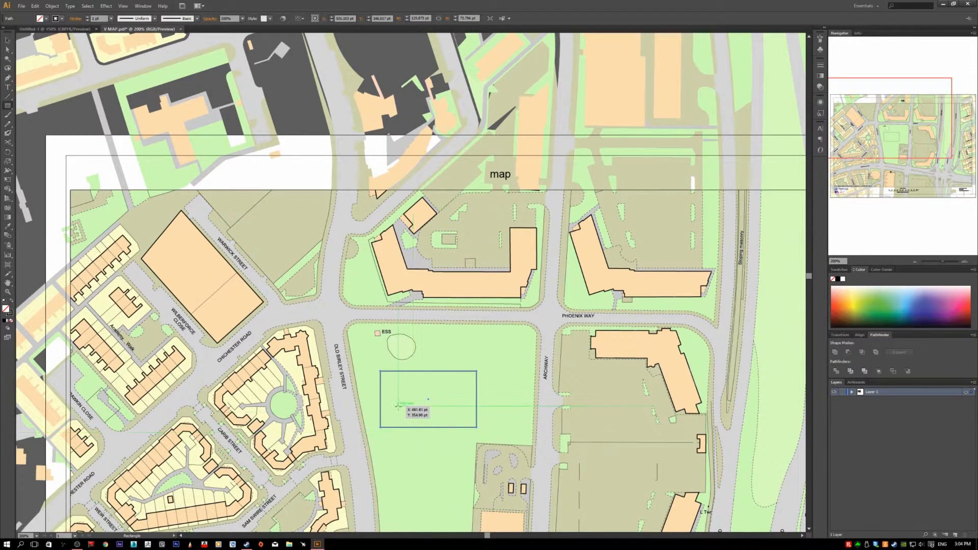
drag(389, 414, 452, 478)
- Delete the square and the rectangle from the park
key(v)
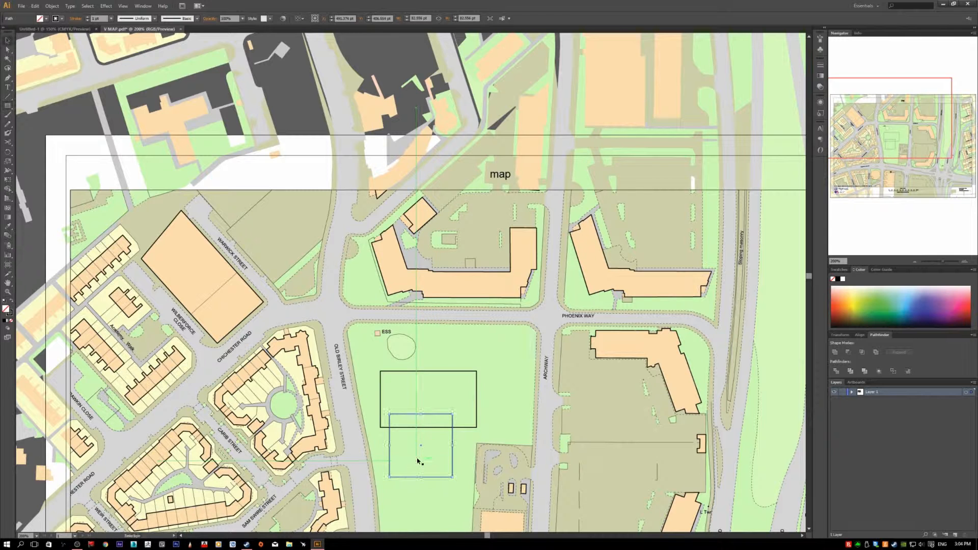
key(Delete)
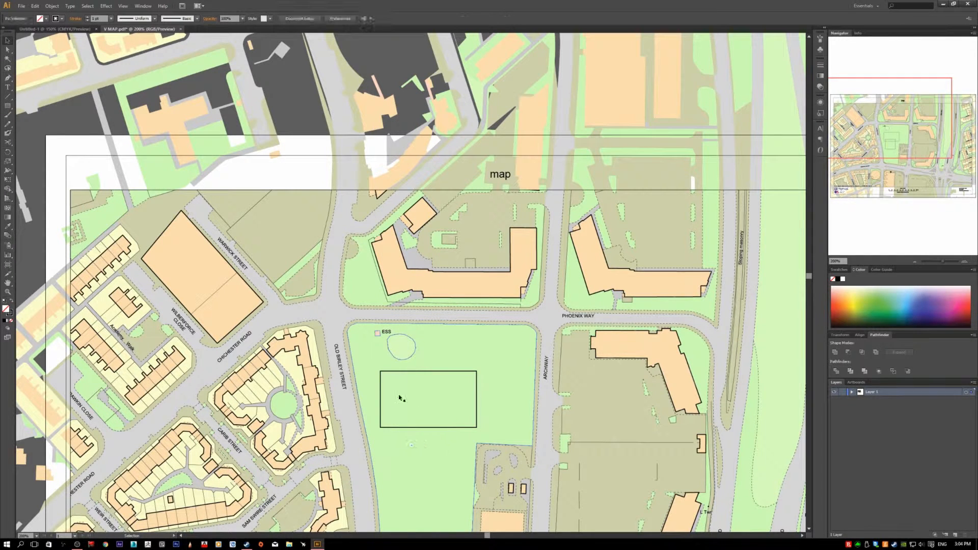
click(398, 371)
key(Delete)
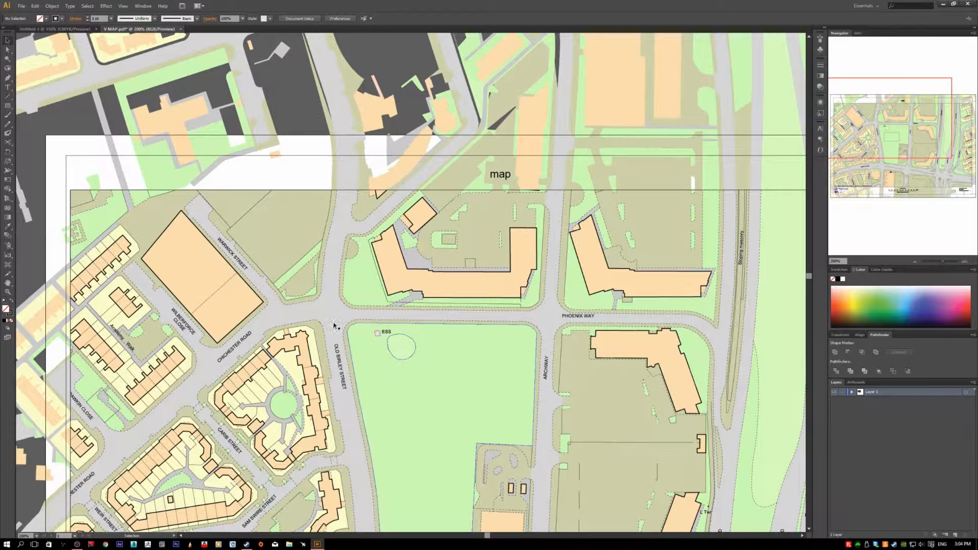
- Draw a circle about 148 pt across in the park with the Ellipse tool, and move it slightly up and left
click(7, 107)
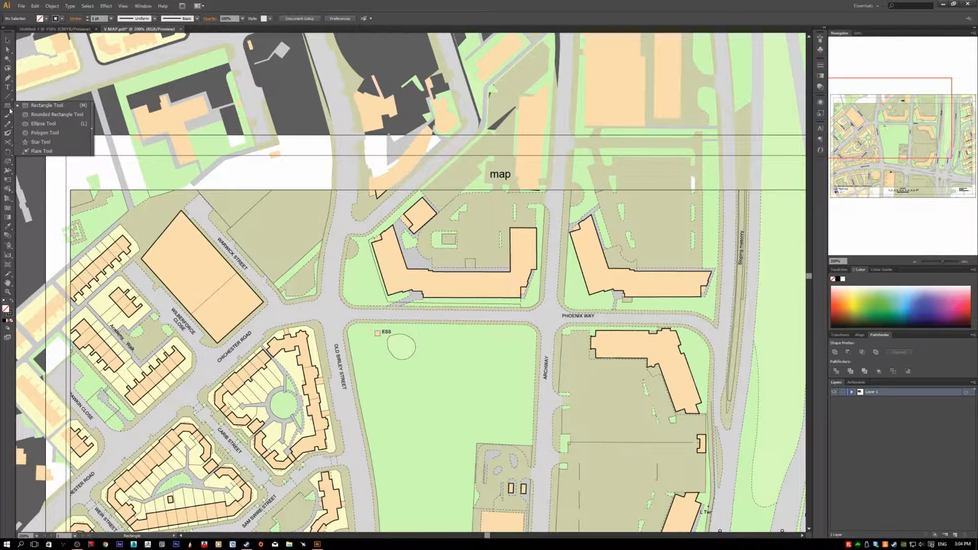
click(43, 123)
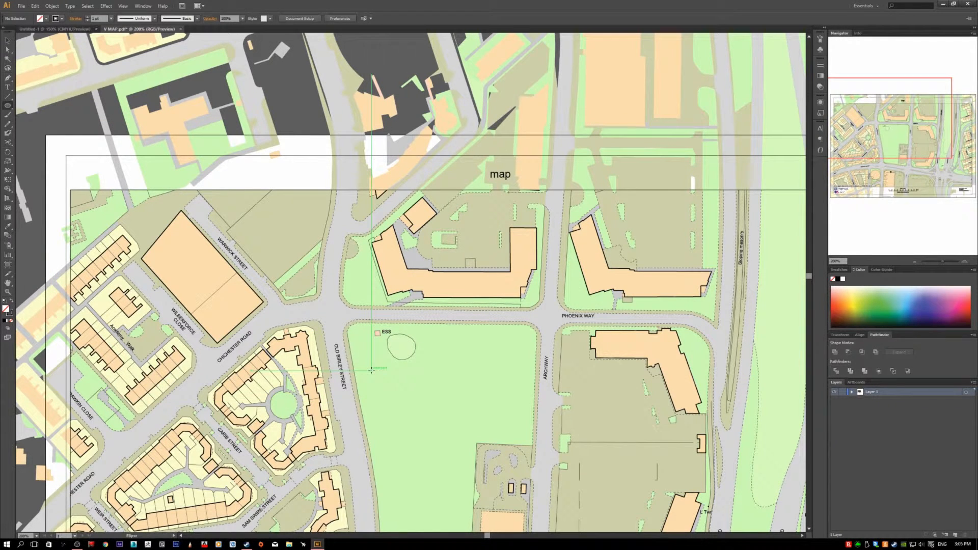
drag(371, 371, 485, 447)
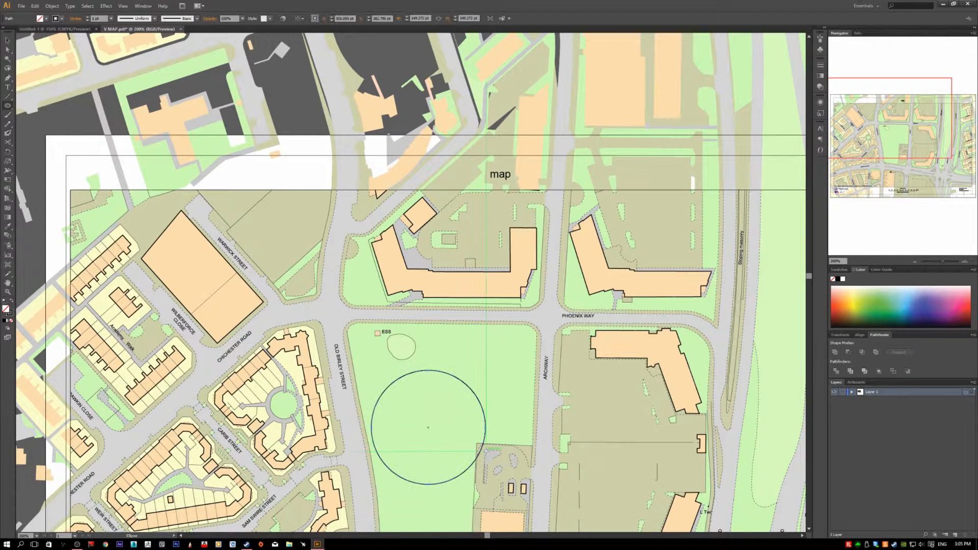
key(v)
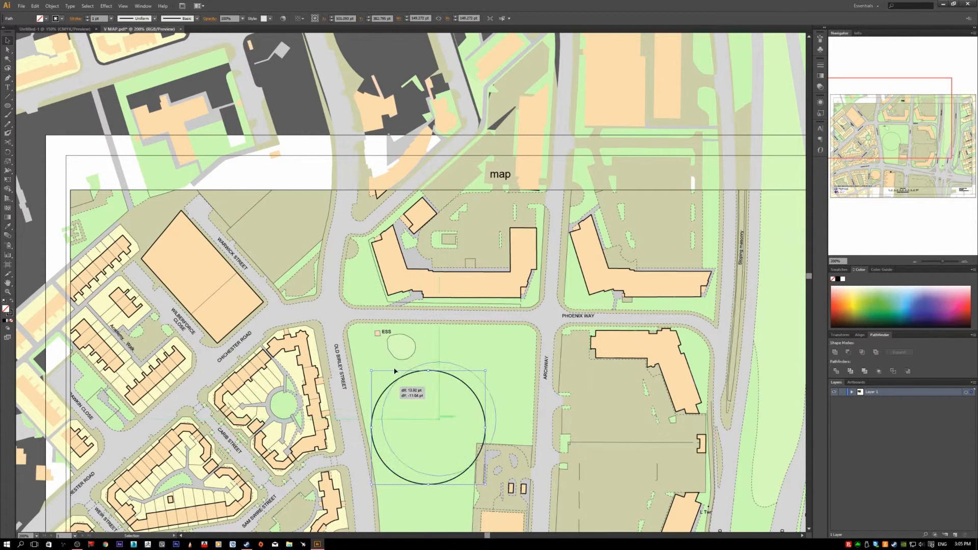
drag(383, 389, 377, 376)
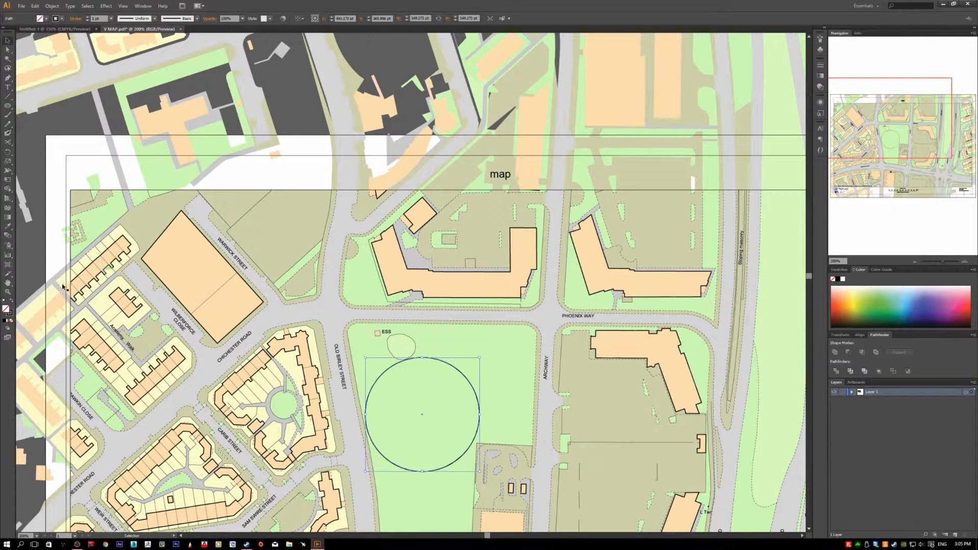
- Fill the circle in the park with a dark red colour, keeping its black stroke
click(9, 317)
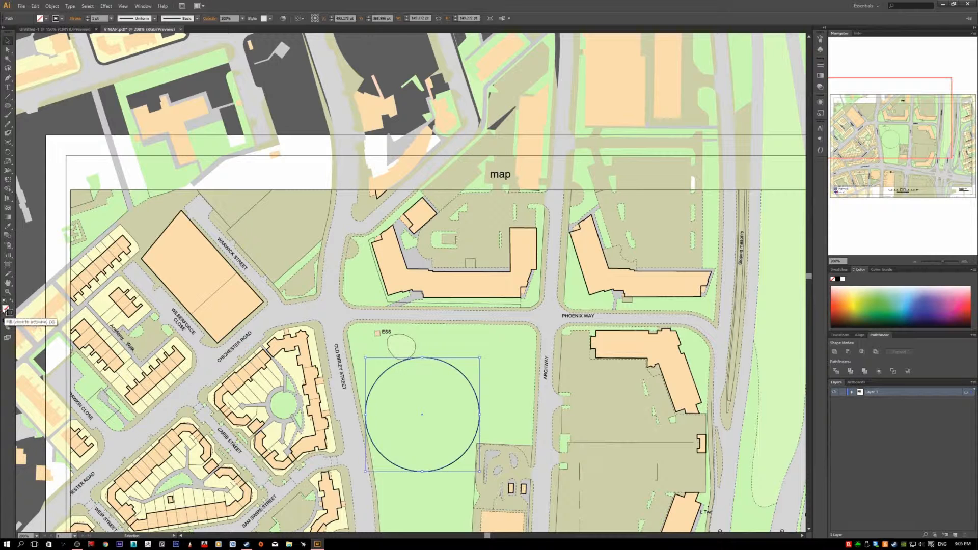
click(5, 310)
double_click(6, 309)
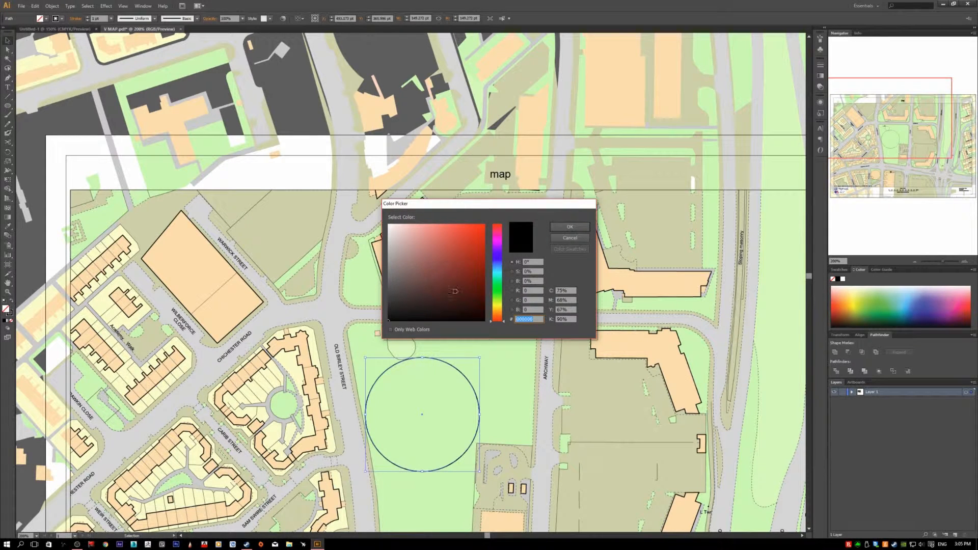
mouse_move(463, 241)
mouse_down()
mouse_move(466, 286)
mouse_move(455, 258)
mouse_up()
click(579, 229)
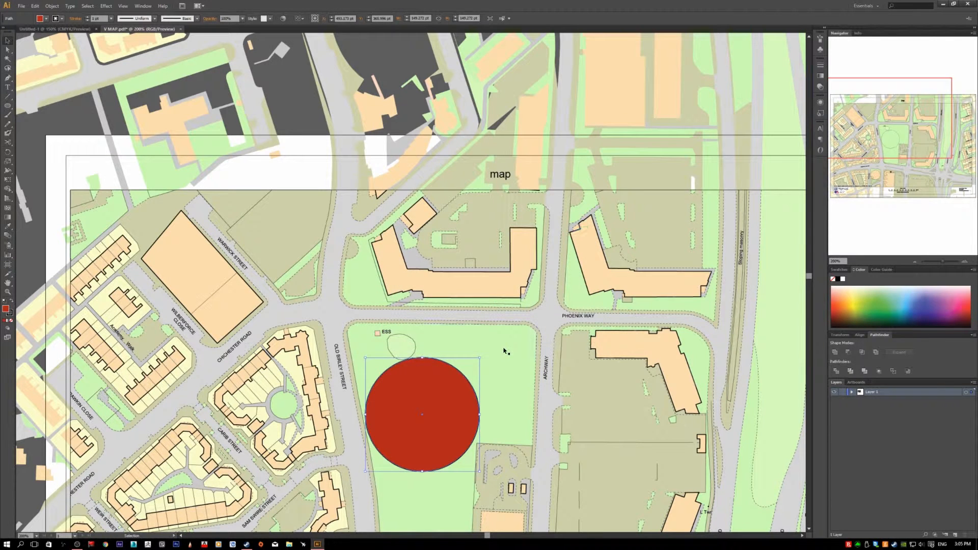
- Select the red circle and delete it from the park
click(452, 349)
click(425, 386)
key(Delete)
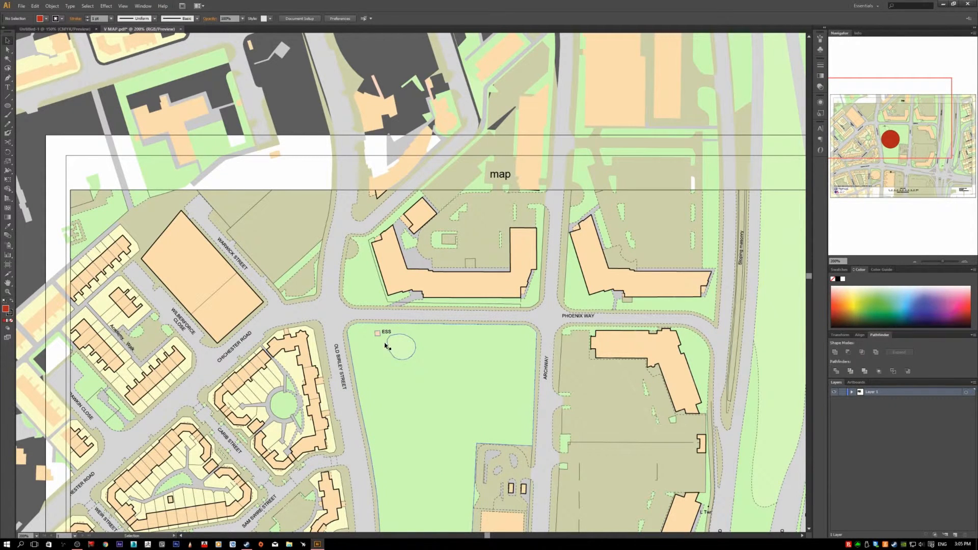
- Fill the green verge at the corner of Old Birley Street and Phoenix Way with a blue colour
click(397, 347)
click(364, 284)
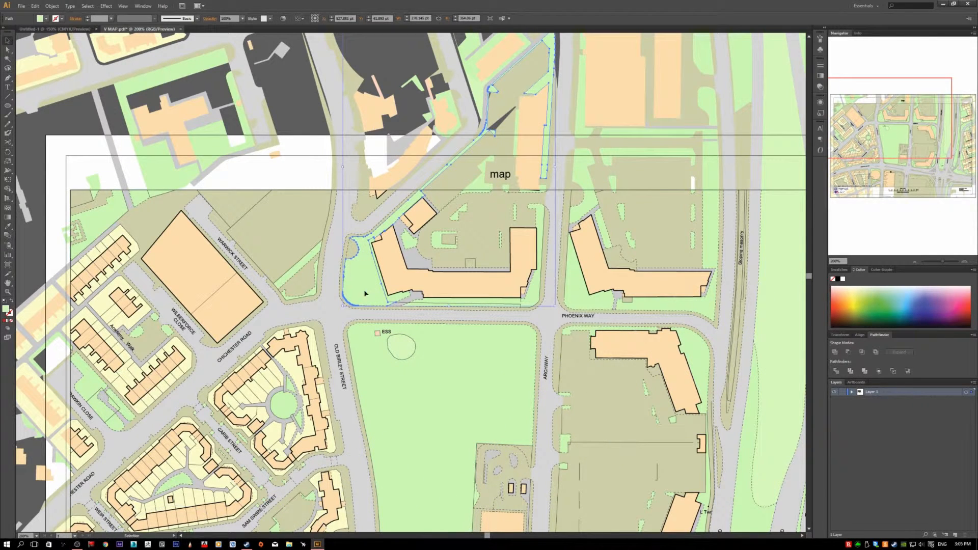
scroll(364, 305, up, 2)
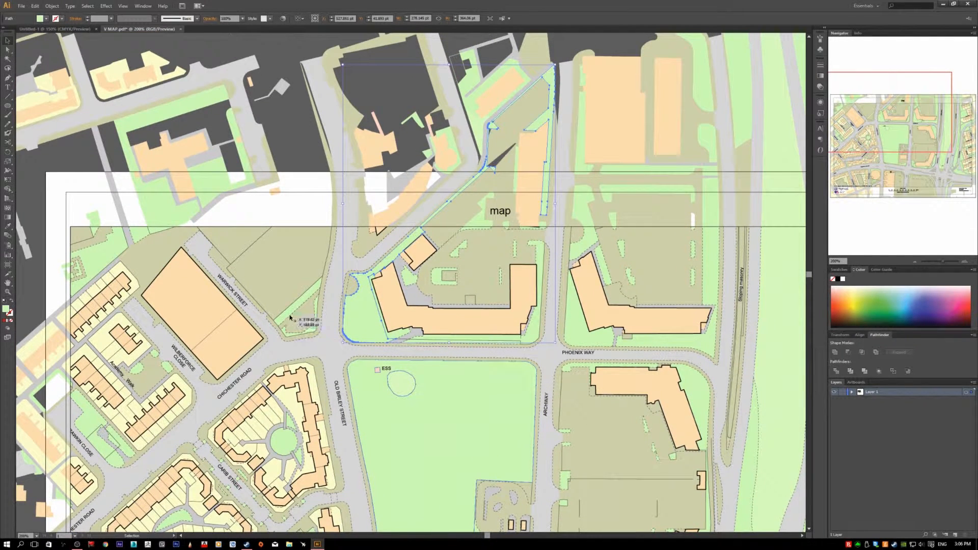
scroll(361, 326, up, 1)
click(361, 326)
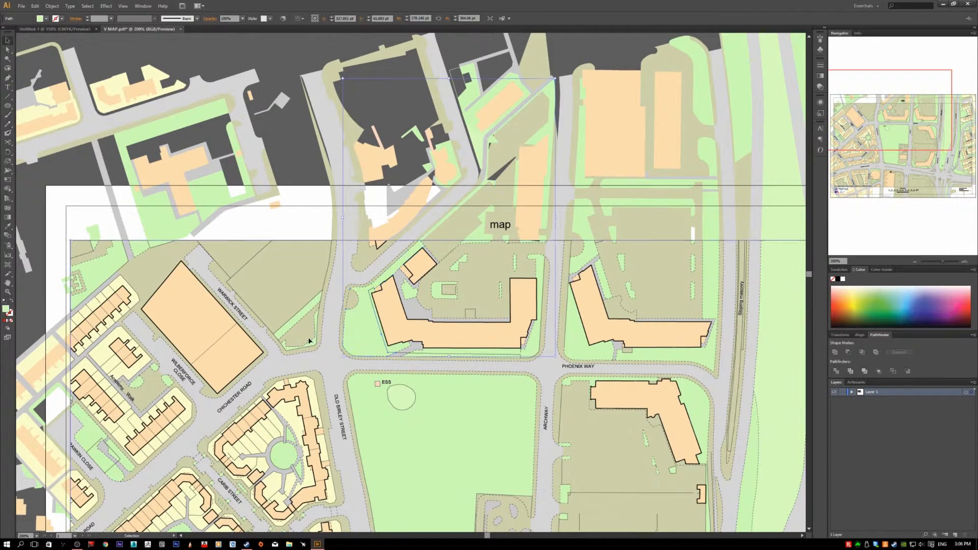
click(351, 323)
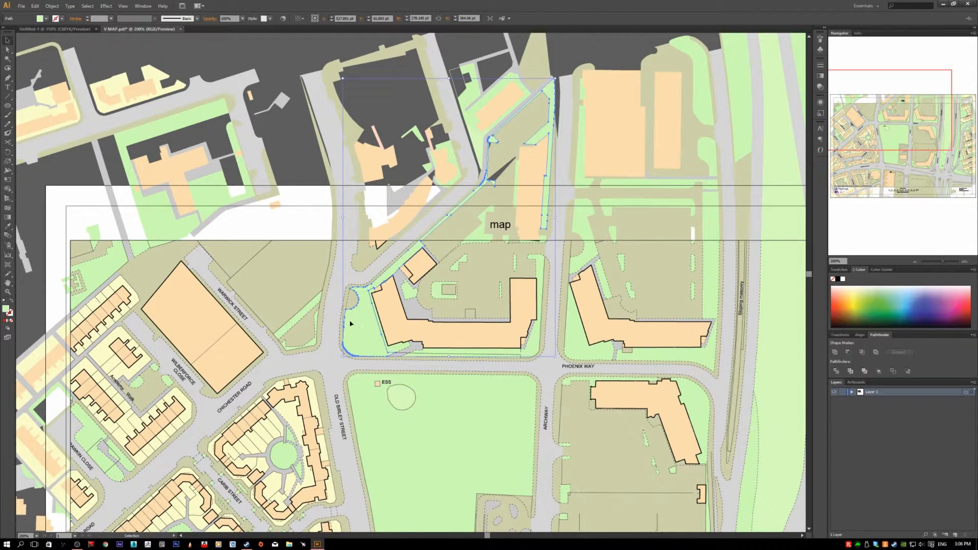
double_click(6, 309)
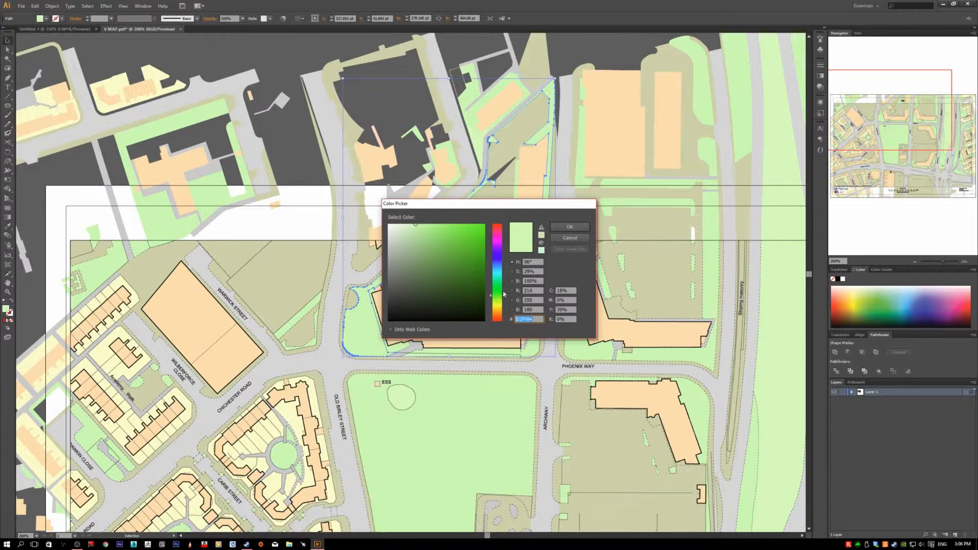
click(503, 271)
click(446, 256)
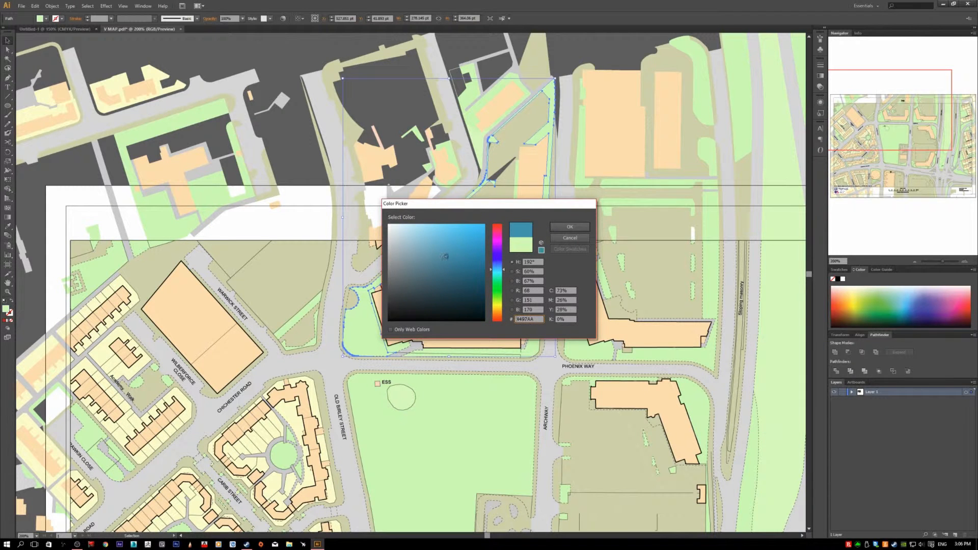
click(569, 227)
click(293, 281)
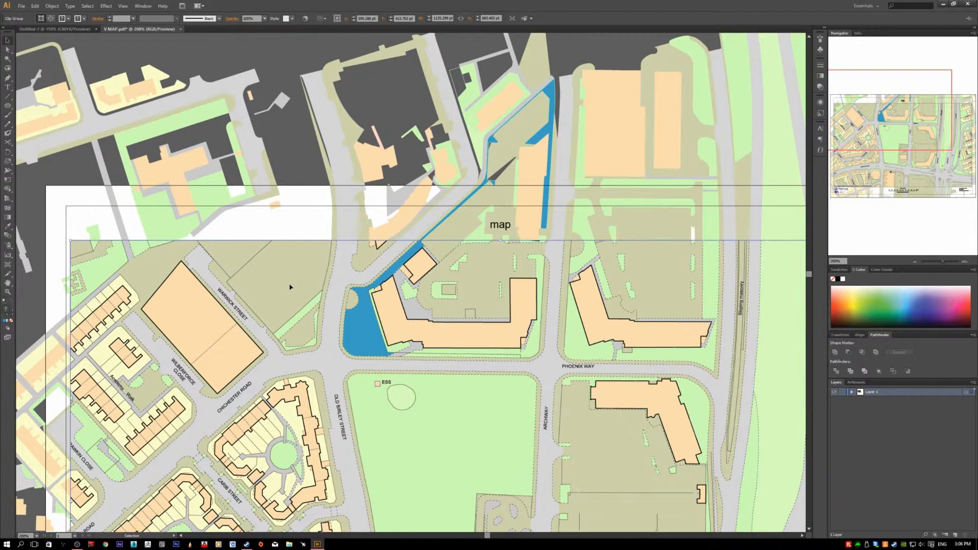
- Undo the blue fill on the green verge and deselect everything on the map
key(ctrl+z)
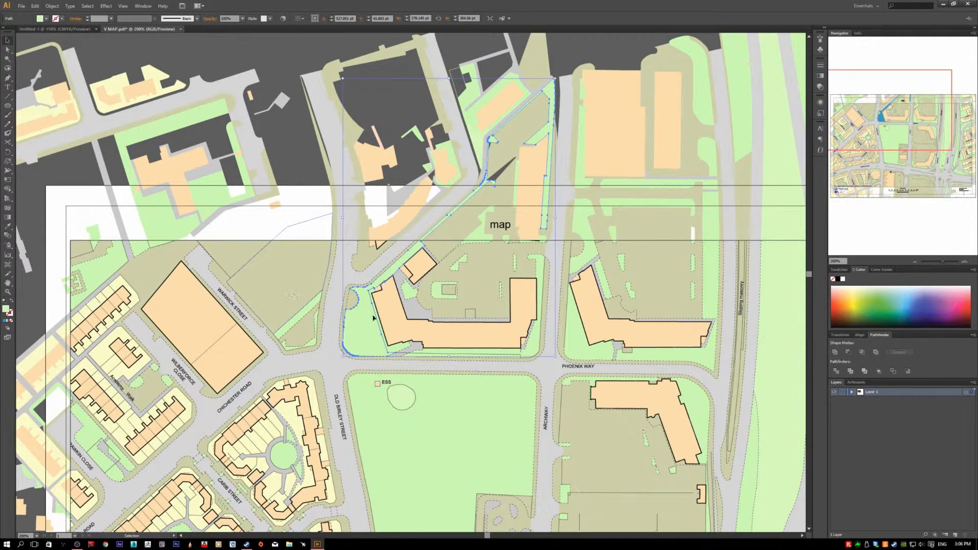
click(290, 284)
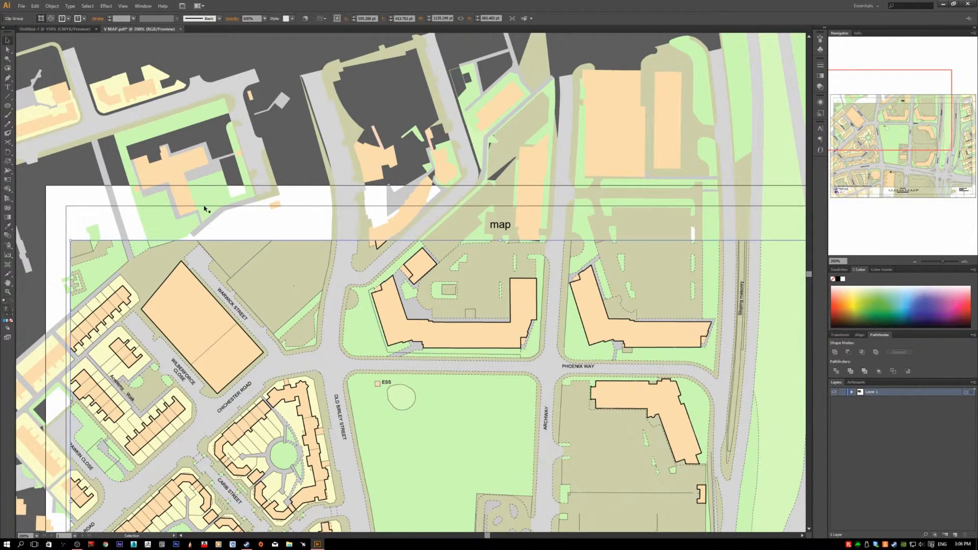
click(8, 116)
click(9, 41)
click(301, 181)
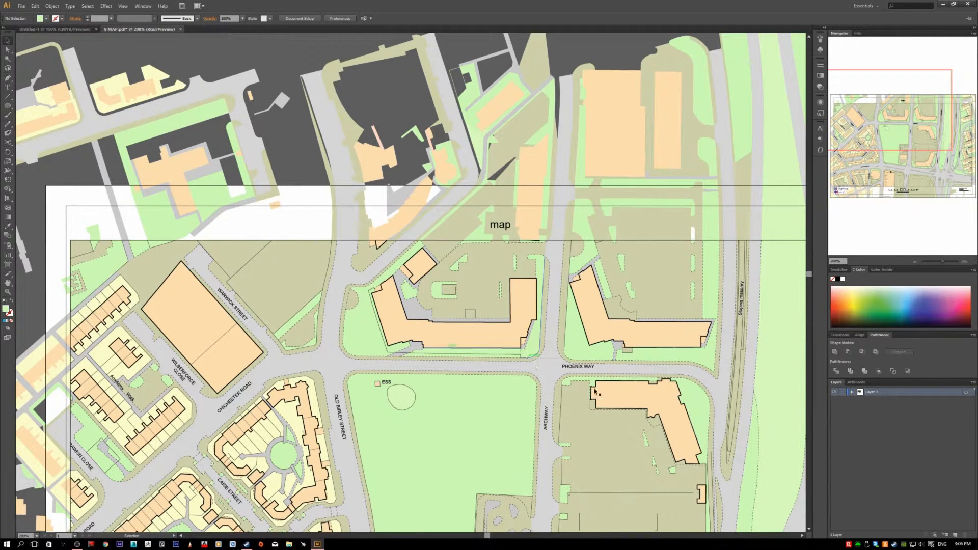
- Add a new layer above the map layer and hide Layer 1
click(955, 535)
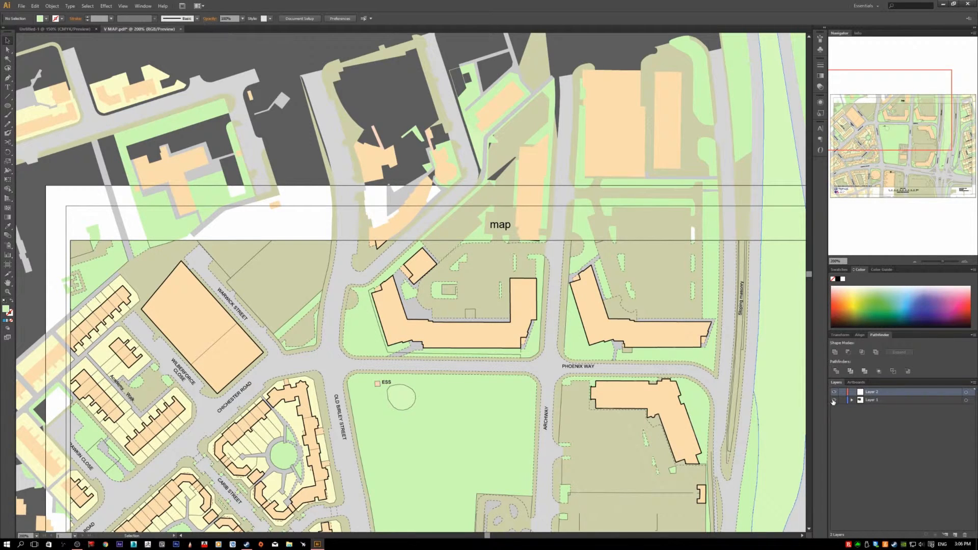
click(834, 400)
drag(671, 377, 539, 317)
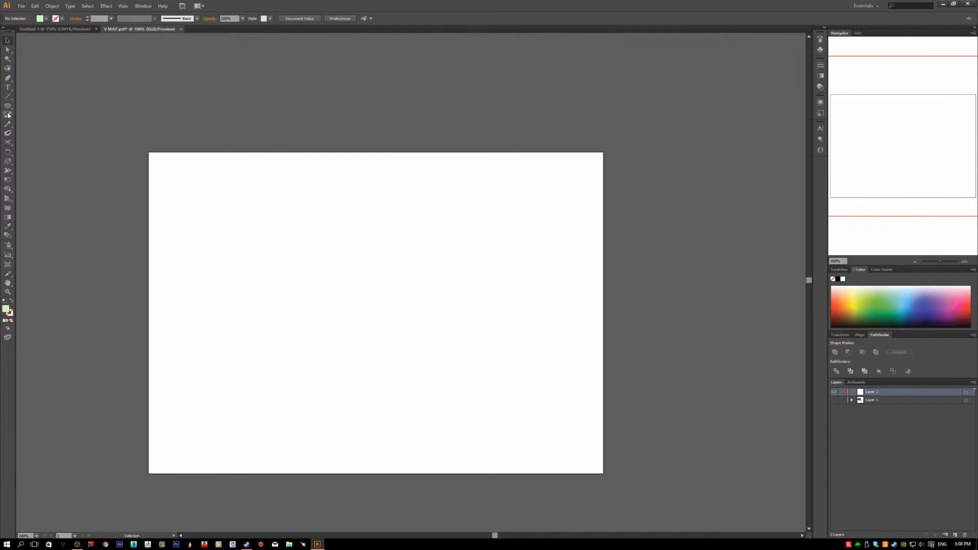
click(8, 115)
scroll(328, 341, up, 2)
scroll(325, 351, down, 3)
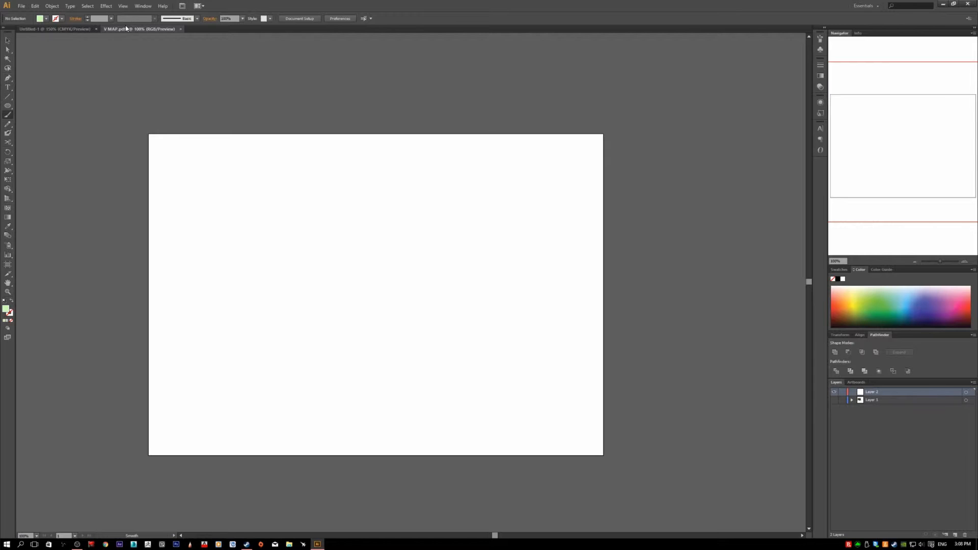
- In the V MAP.pdf document, make Layer 1 visible again and hide Layer 2
click(56, 29)
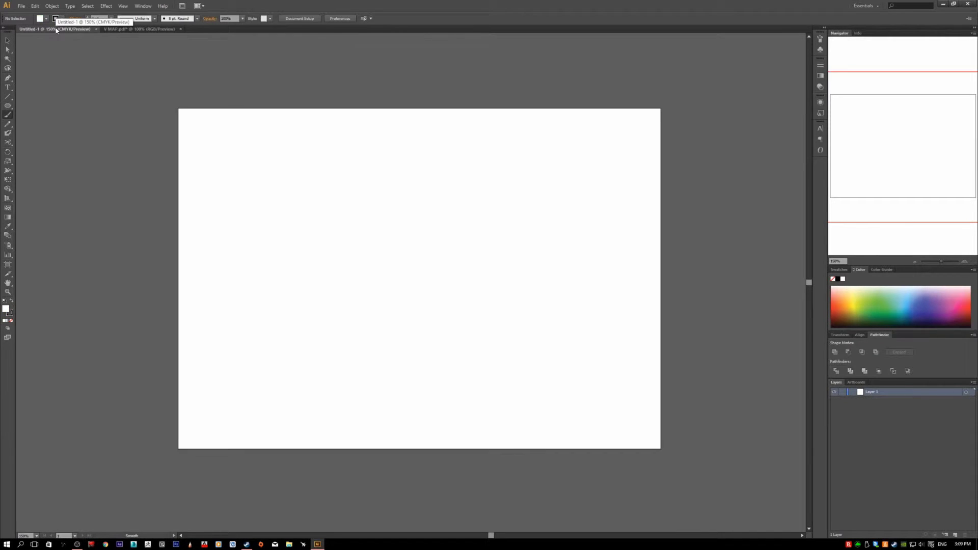
click(124, 29)
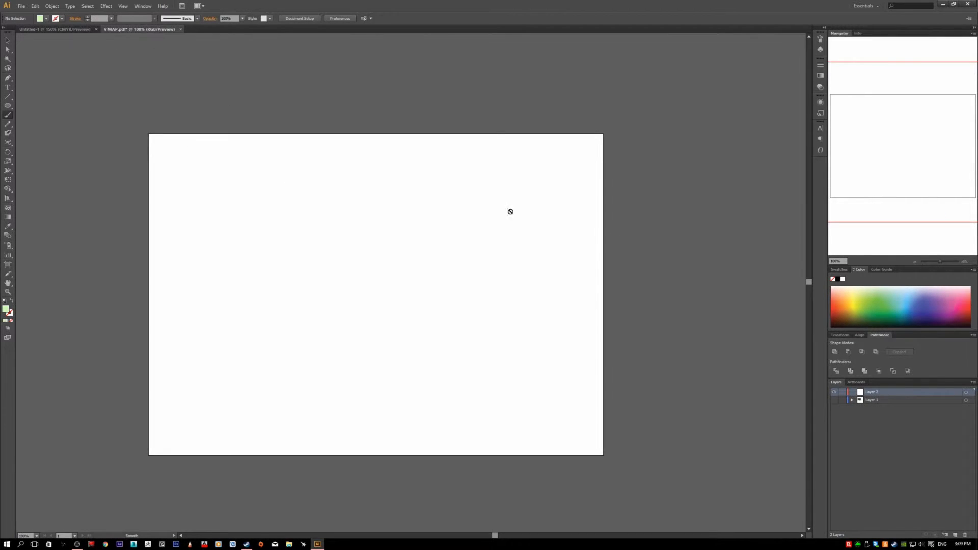
click(834, 400)
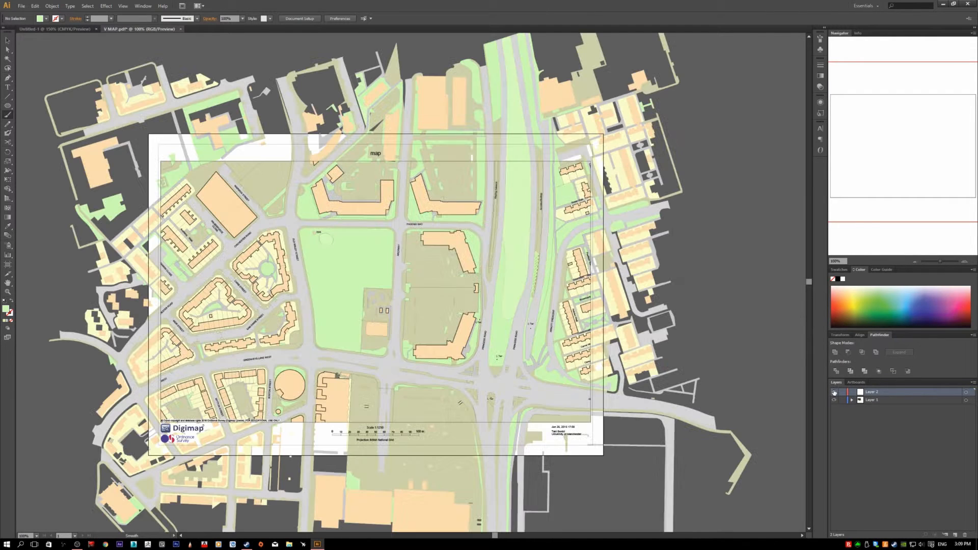
scroll(535, 356, up, 3)
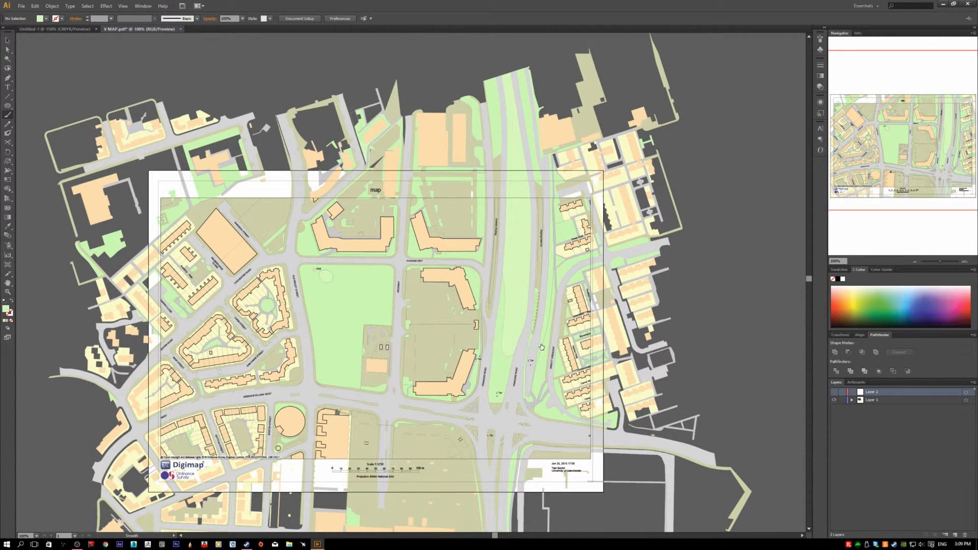
- Switch to the blank Untitled-1 document and paint several overlapping straight and curved black strokes with the Paintbrush tool
click(63, 28)
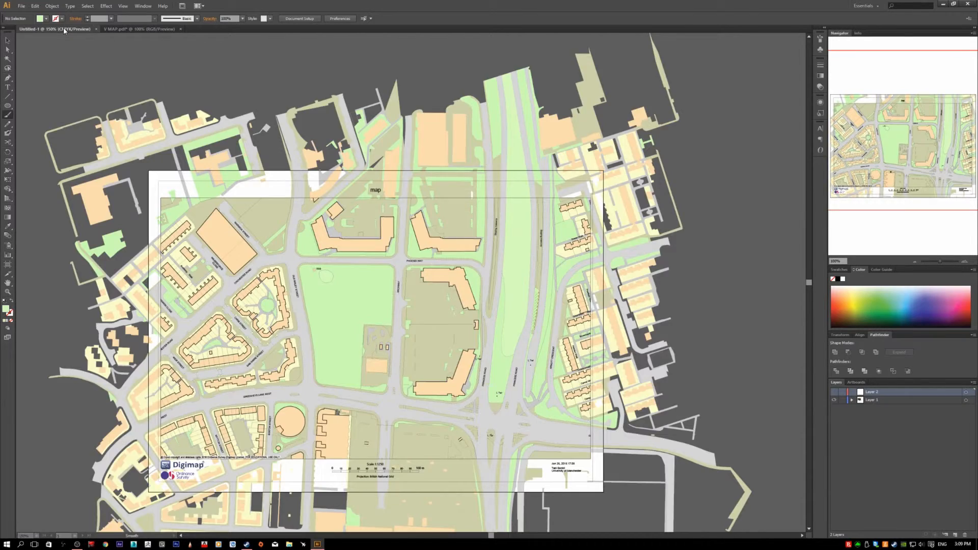
key(space)
mouse_move(382, 214)
mouse_down()
mouse_move(352, 270)
mouse_move(314, 235)
mouse_up()
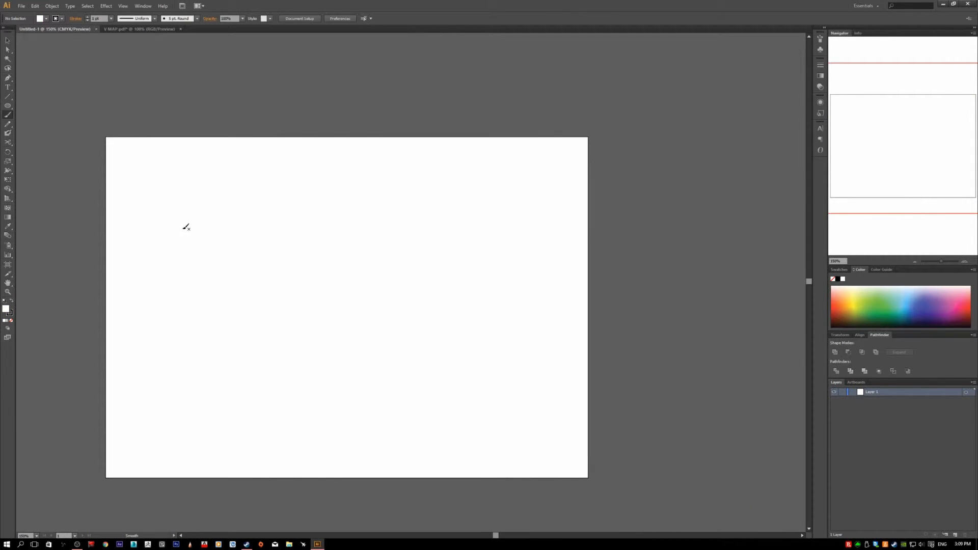
key(space)
drag(280, 260, 301, 240)
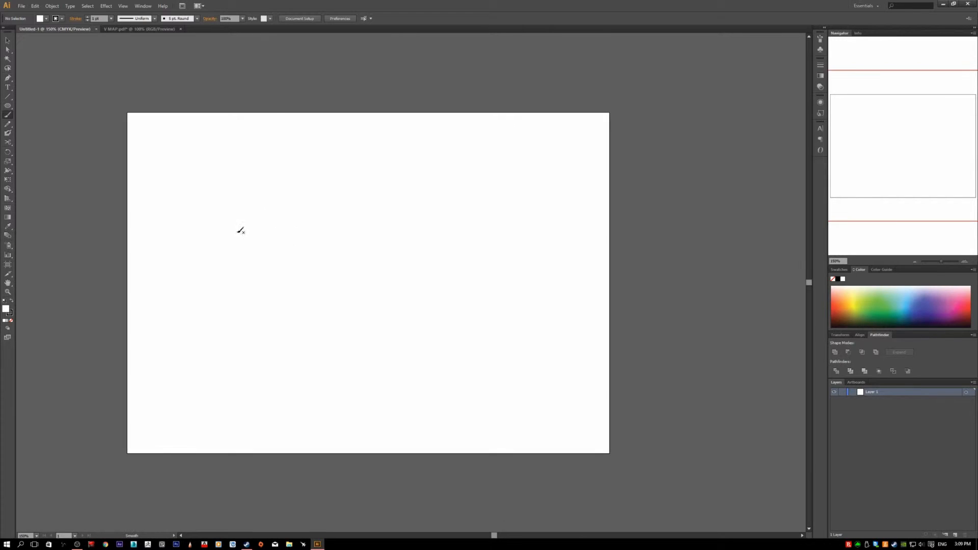
mouse_move(199, 228)
mouse_down()
mouse_move(252, 217)
mouse_move(404, 226)
mouse_up()
mouse_move(236, 228)
mouse_down()
mouse_move(289, 223)
mouse_move(304, 203)
mouse_up()
drag(245, 186, 317, 254)
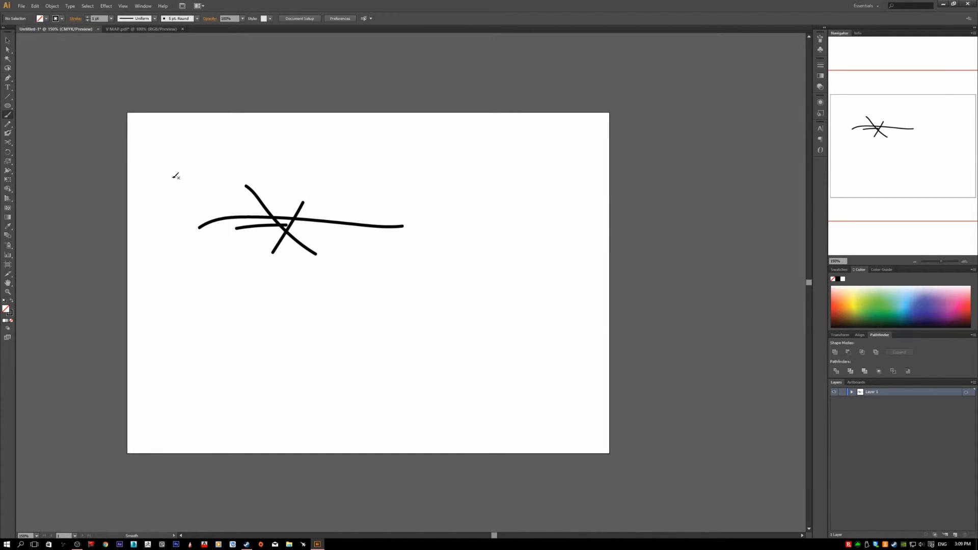
mouse_move(334, 251)
mouse_down()
mouse_move(273, 264)
mouse_move(371, 269)
mouse_move(392, 310)
mouse_up()
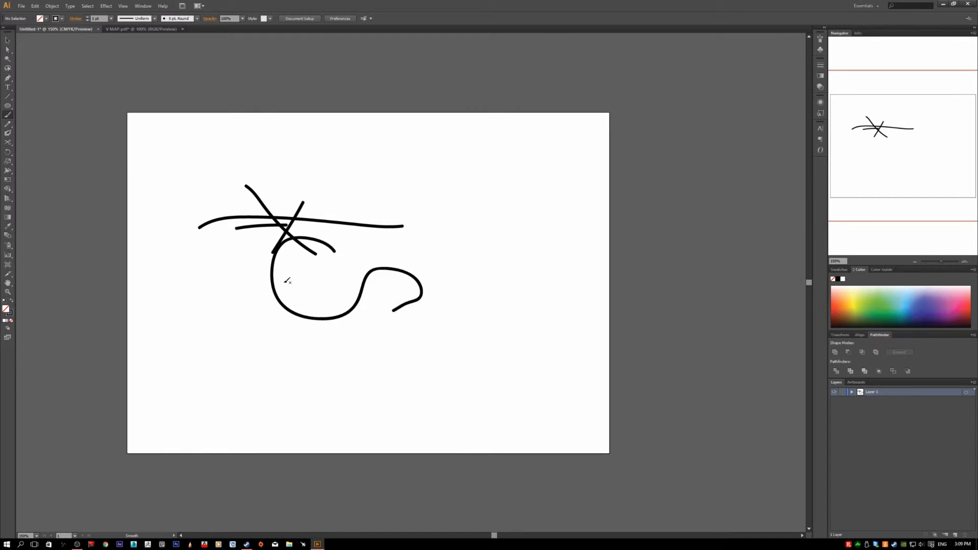
drag(174, 254, 283, 236)
mouse_move(214, 275)
mouse_down()
mouse_move(274, 220)
mouse_move(364, 249)
mouse_up()
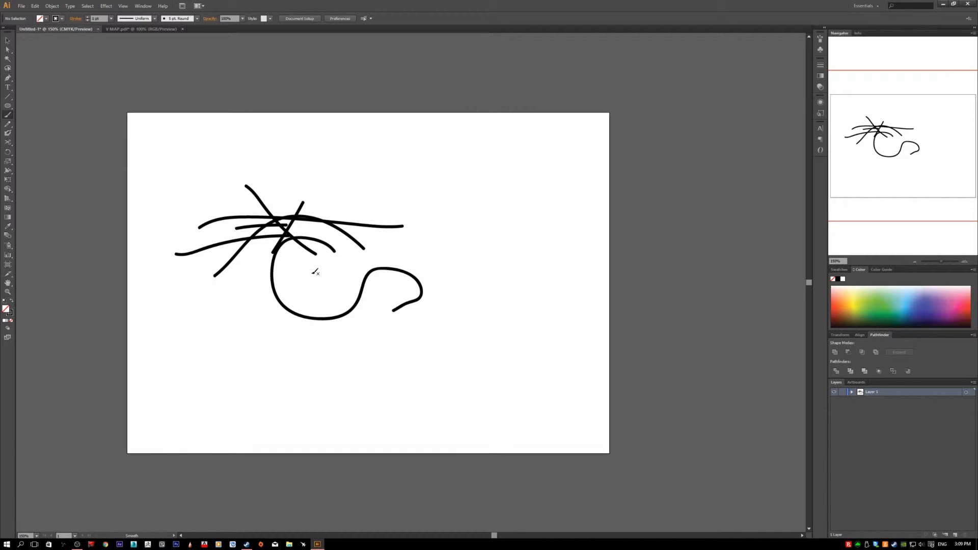
drag(252, 285, 297, 171)
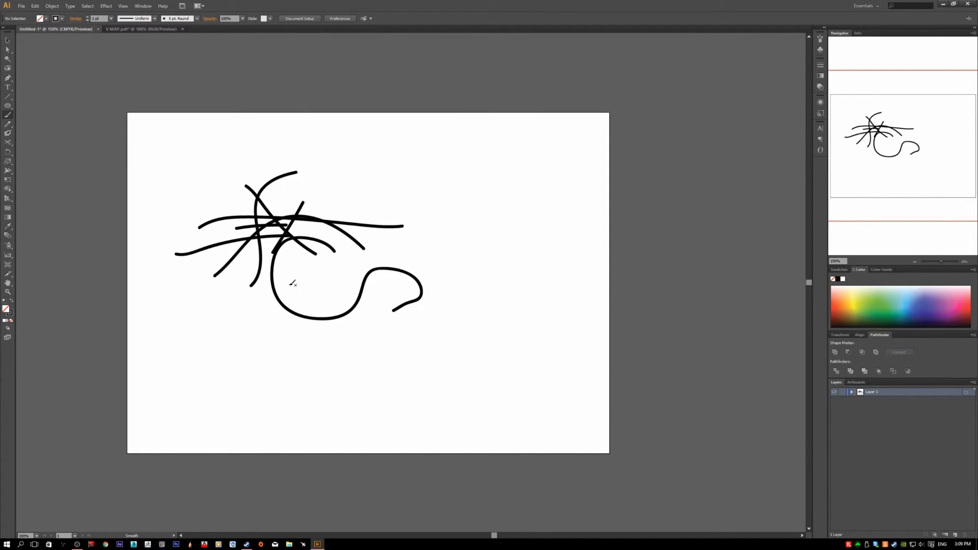
drag(287, 283, 240, 150)
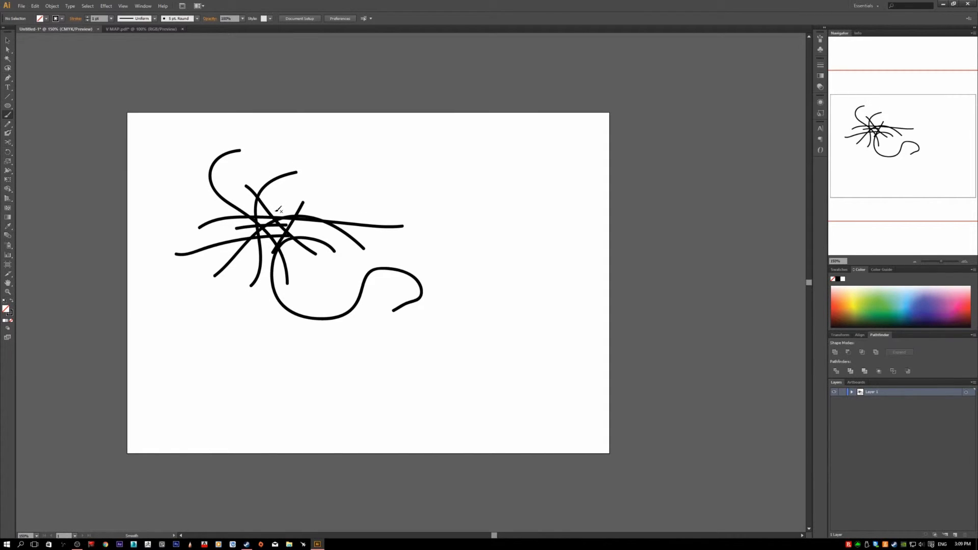
- Select all the brush strokes on the Untitled-1 artboard and delete them
key(v)
mouse_move(151, 121)
mouse_down()
mouse_move(331, 254)
mouse_move(489, 328)
mouse_up()
key(Delete)
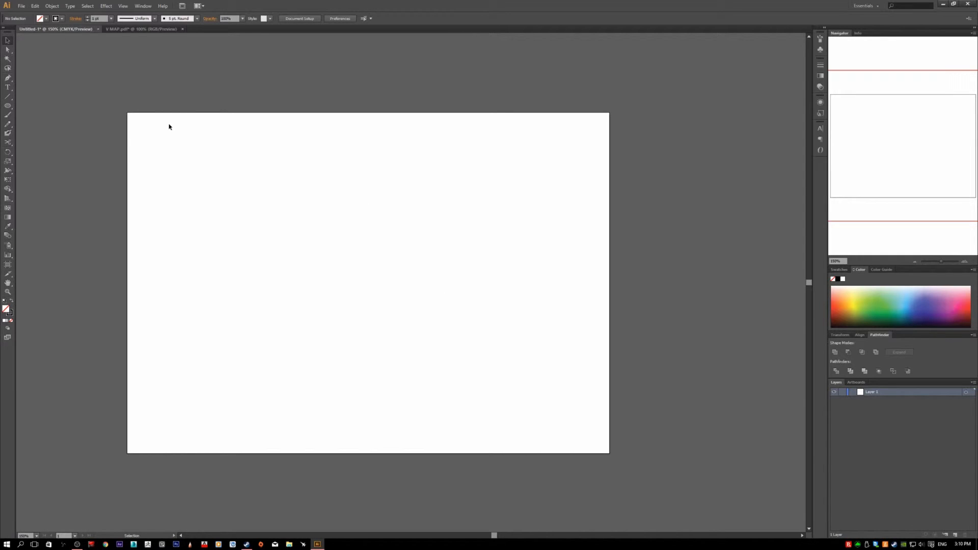
- Return to the V MAP.pdf document and make Layer 1 the active layer
click(137, 30)
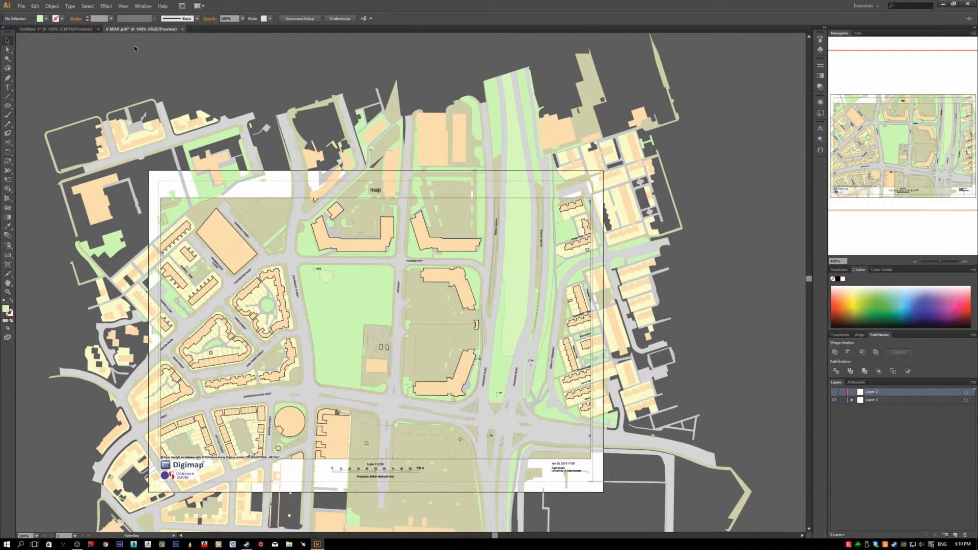
scroll(299, 231, down, 1)
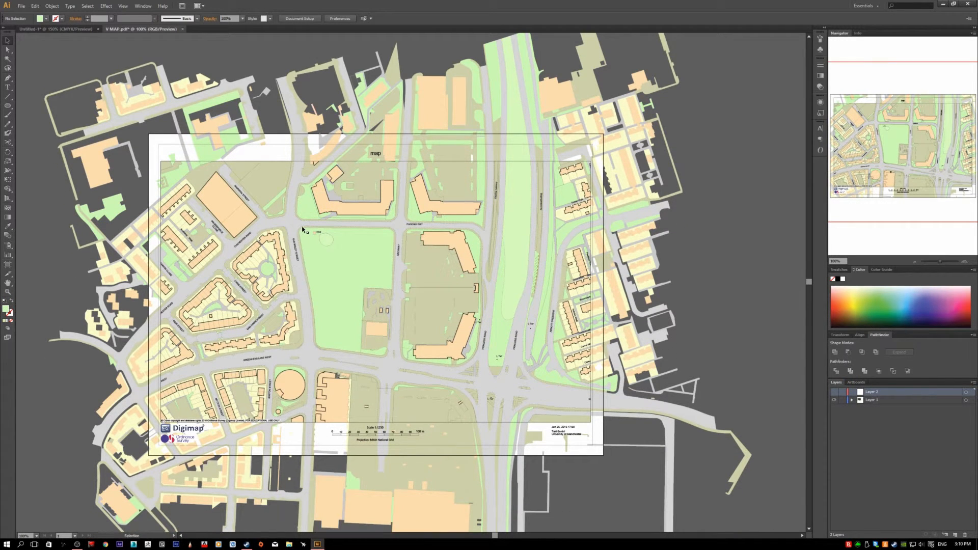
scroll(300, 230, down, 2)
click(884, 400)
scroll(611, 407, up, 1)
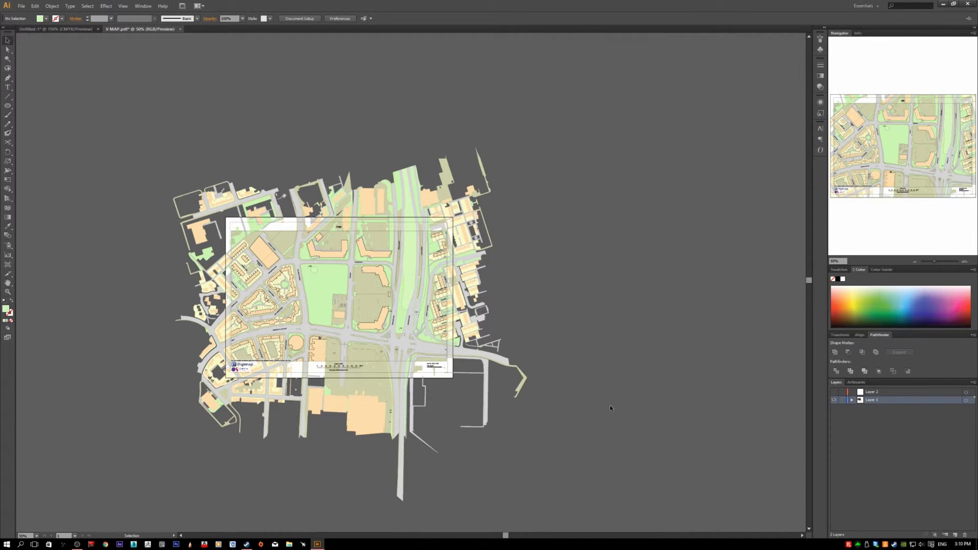
- Select all the map objects, including those extending beyond the artboard
scroll(590, 415, up, 1)
scroll(365, 353, up, 1)
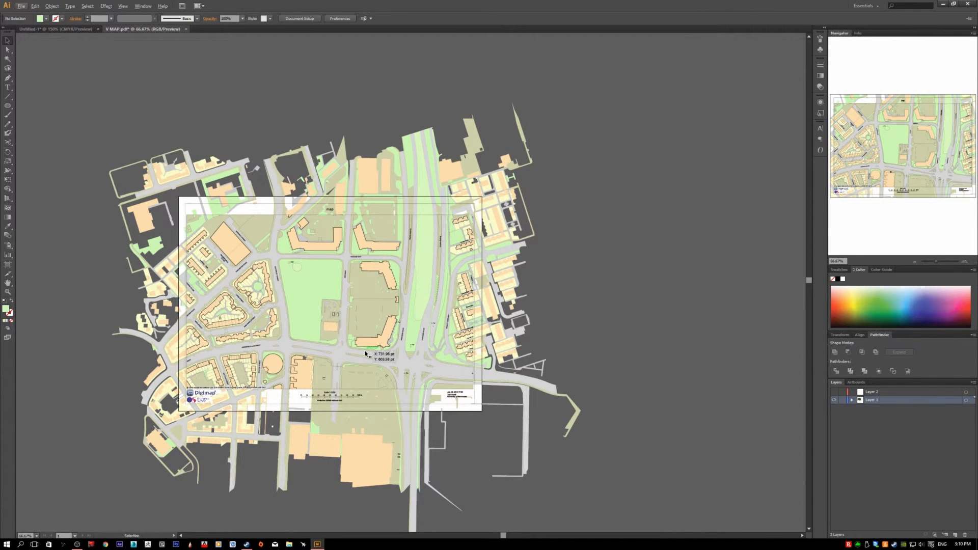
scroll(365, 353, up, 1)
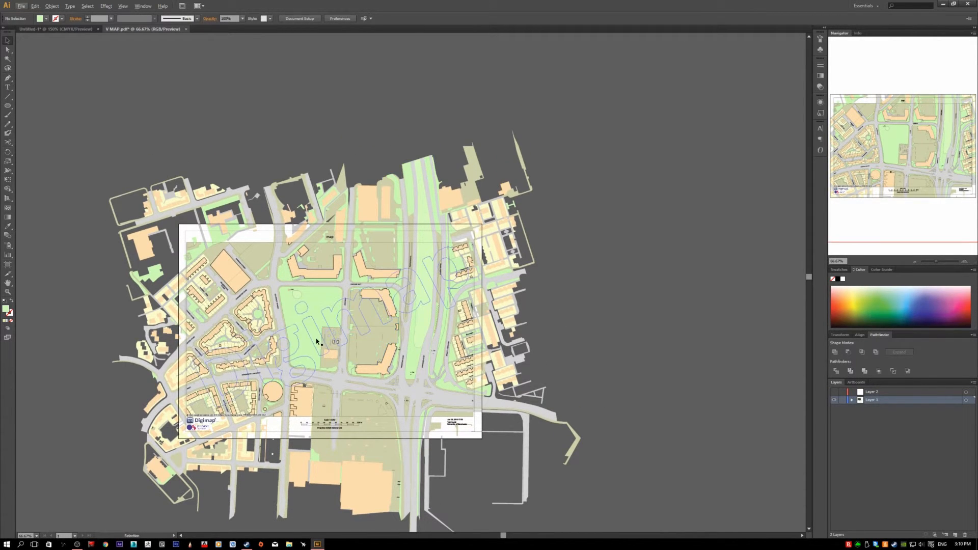
scroll(195, 304, down, 1)
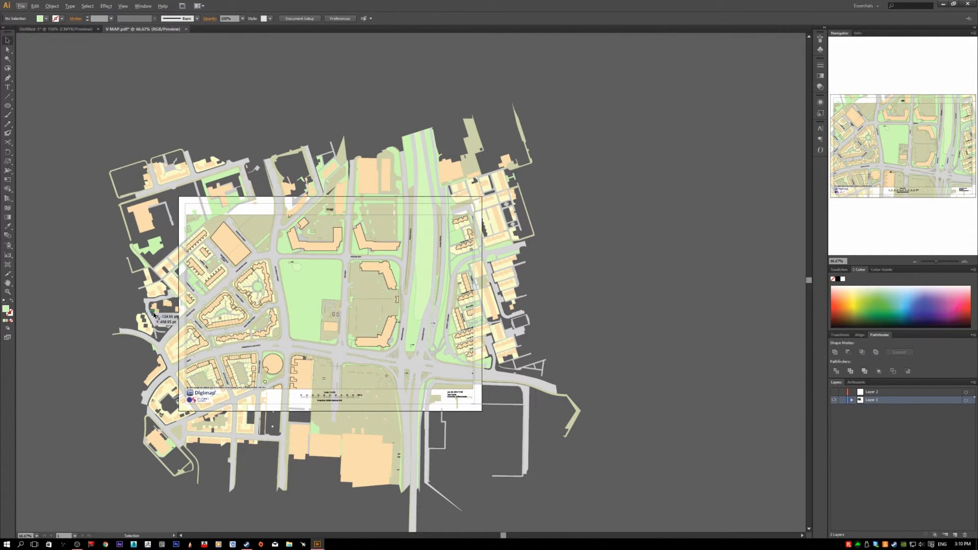
scroll(143, 304, down, 1)
scroll(143, 304, down, 3)
scroll(144, 303, up, 4)
scroll(134, 161, down, 1)
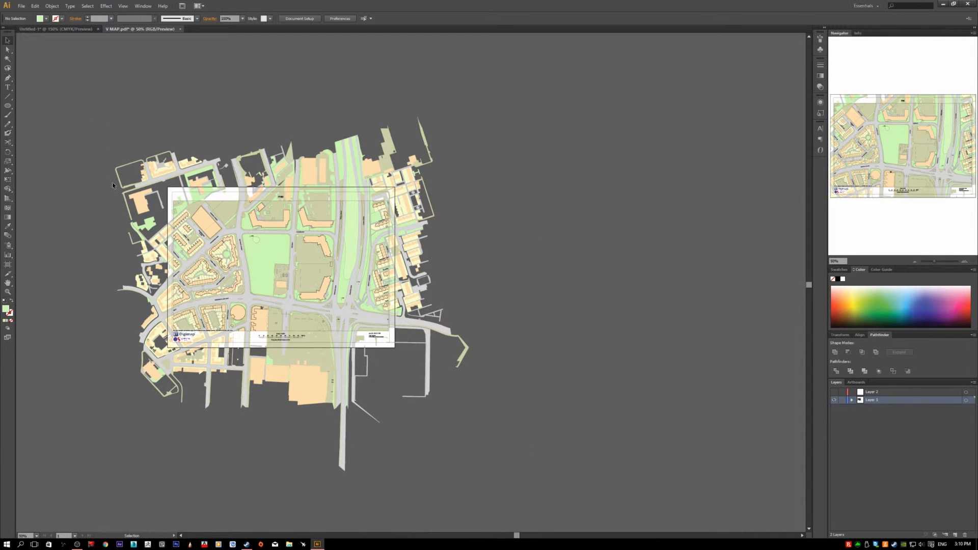
key(ctrl+a)
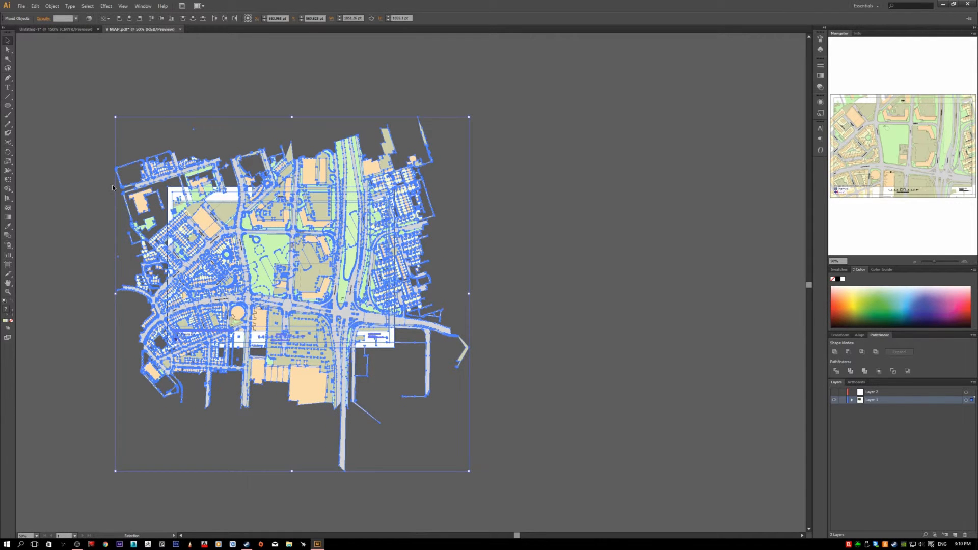
- Reselect all the map objects in V MAP.pdf, including those beyond the artboard, and copy them
click(94, 197)
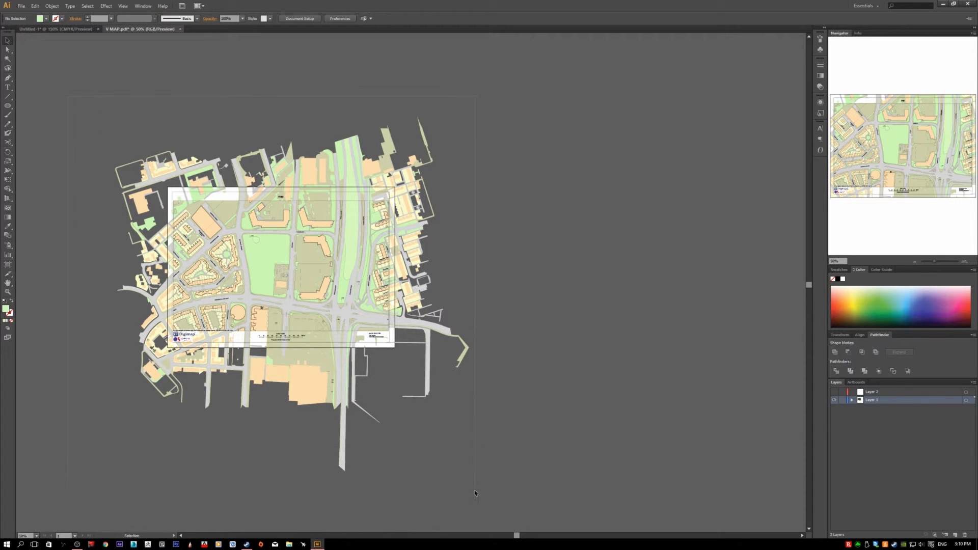
key(ctrl+a)
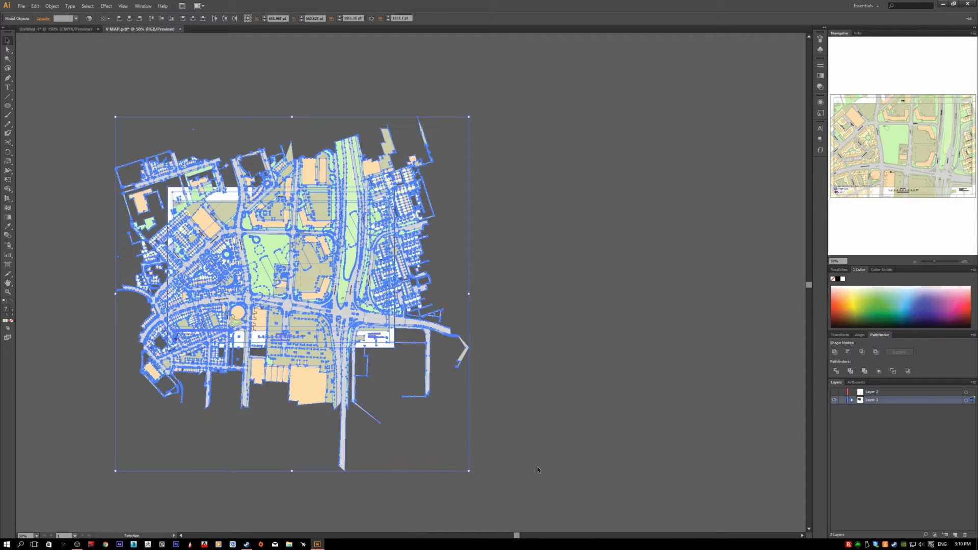
scroll(342, 370, up, 3)
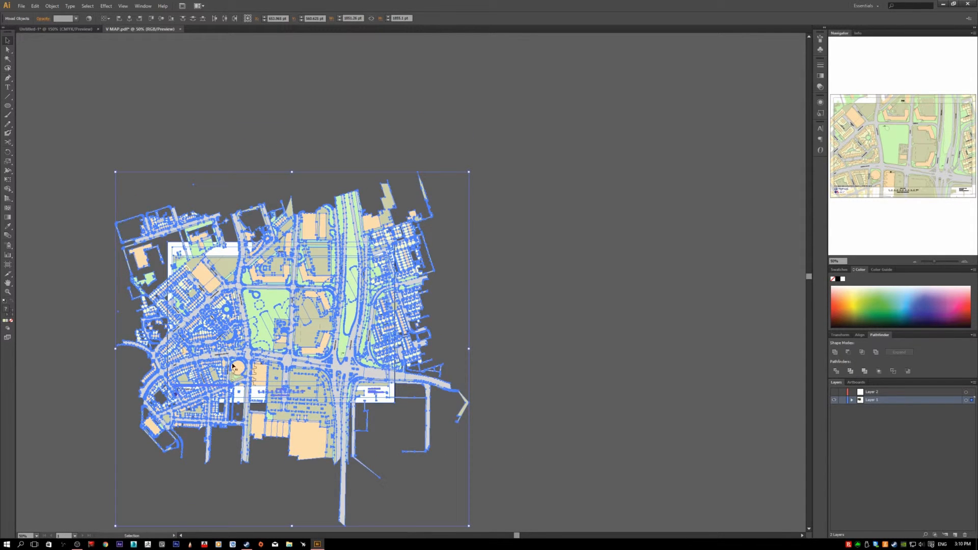
key(a)
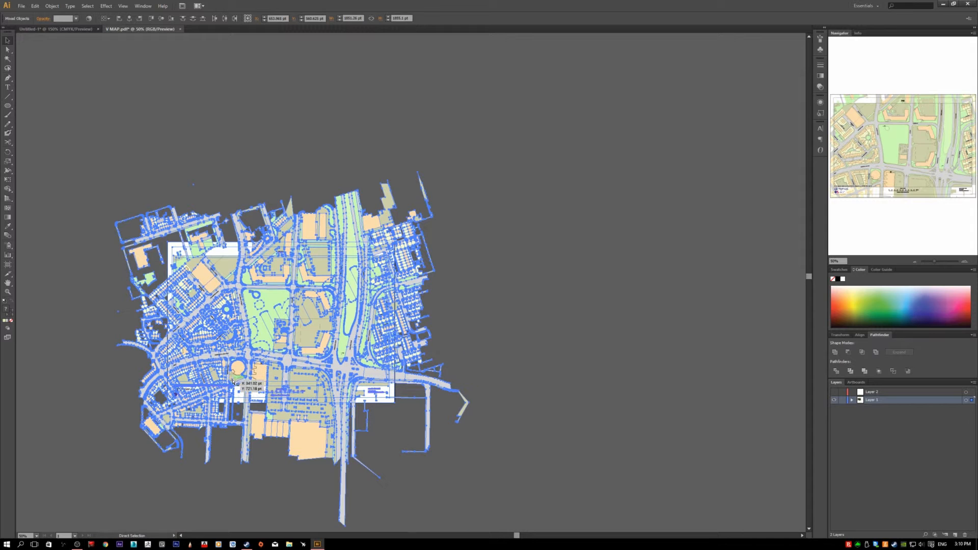
key(v)
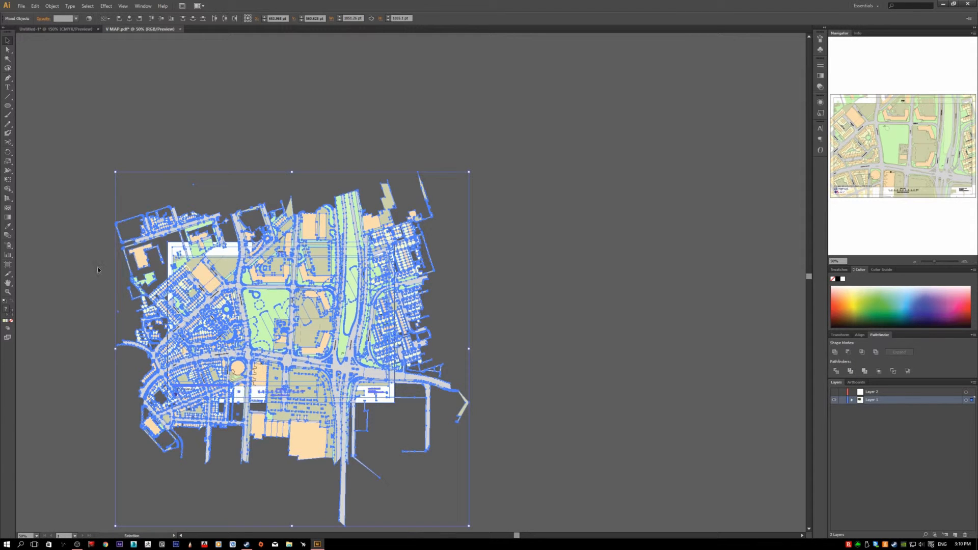
- Switch to the blank Untitled-1 document and paste the copied map into it
click(66, 31)
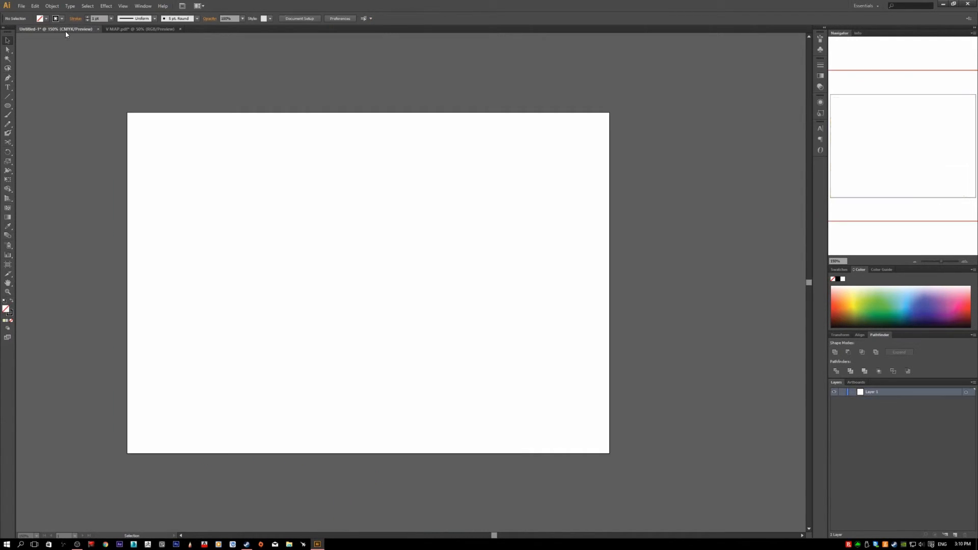
scroll(315, 286, down, 2)
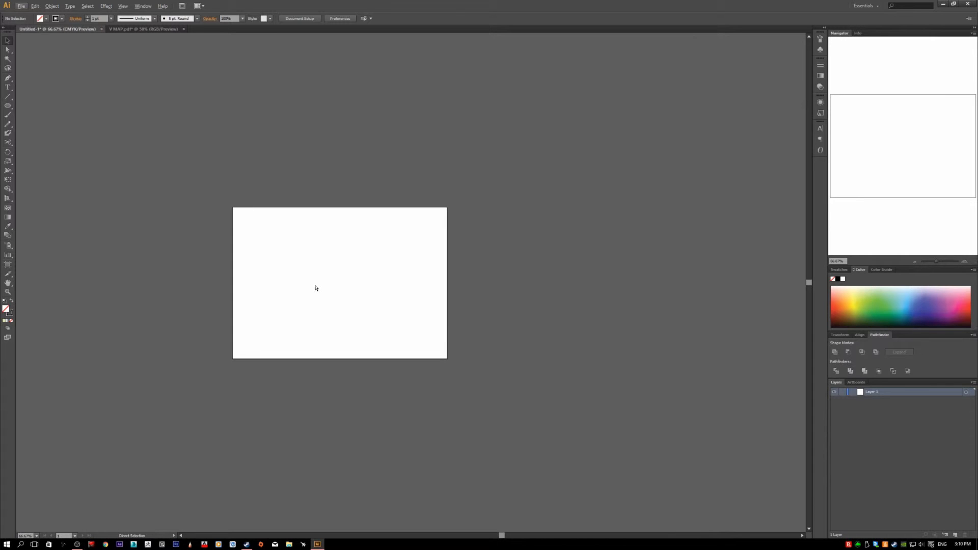
key(ctrl+v)
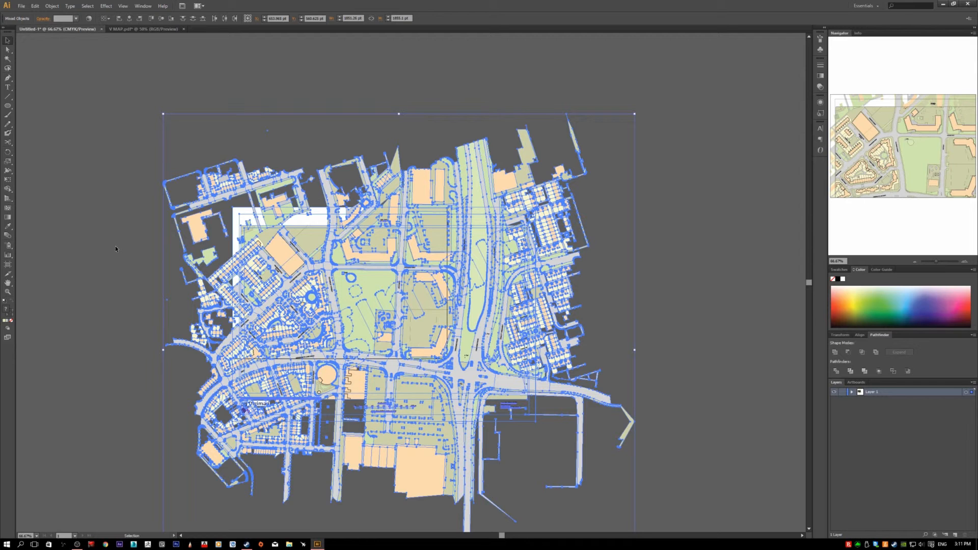
- Delete the pasted map twice, bringing it back each time and ending at its original pasted position
key(Delete)
key(a)
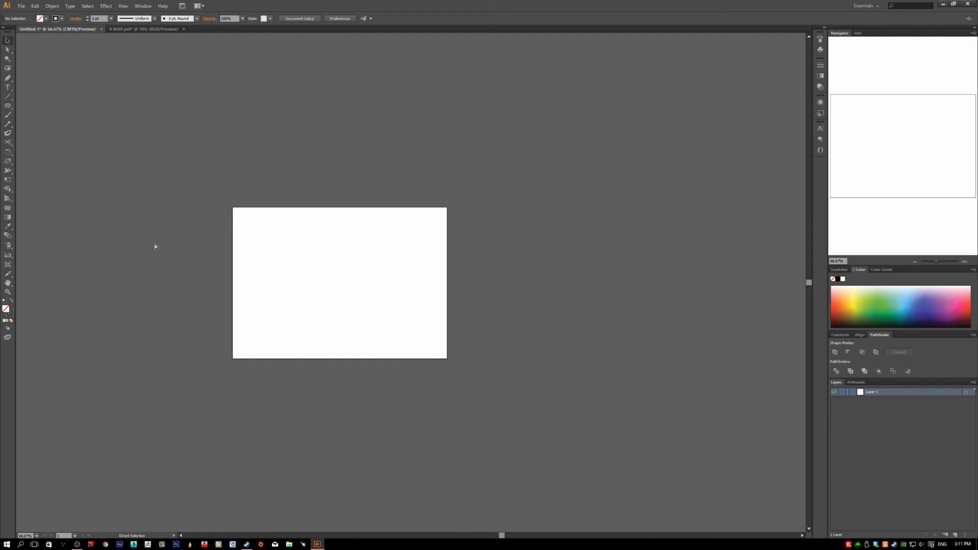
key(v)
key(ctrl+z)
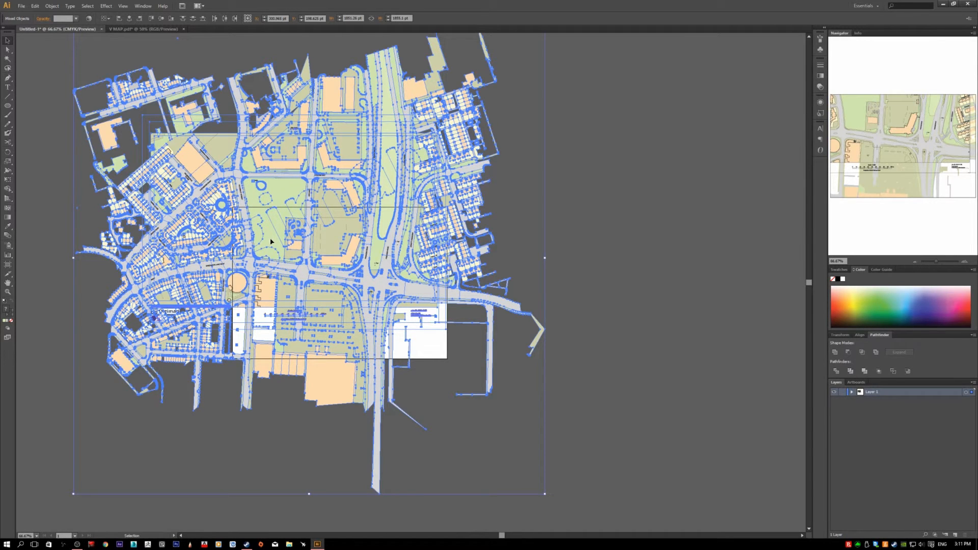
key(Delete)
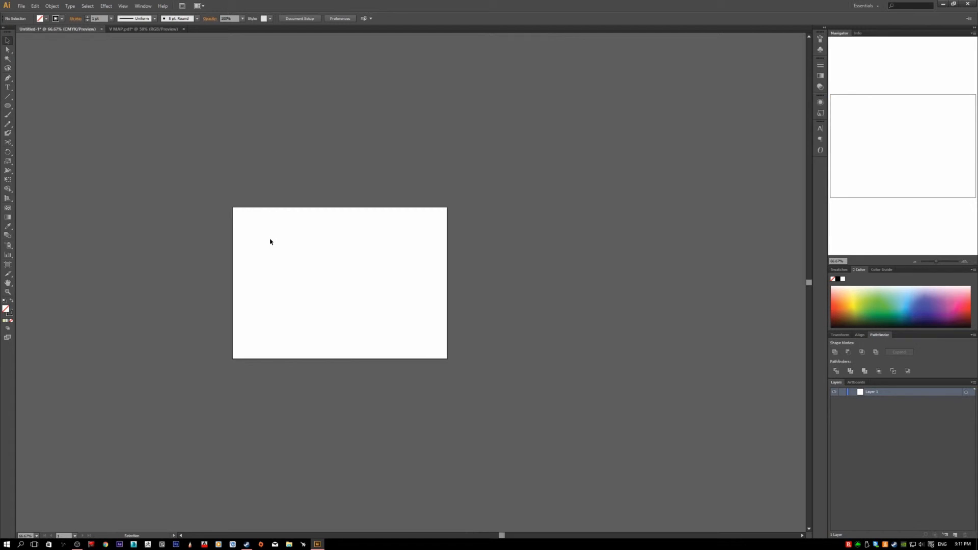
key(a)
key(ctrl+z)
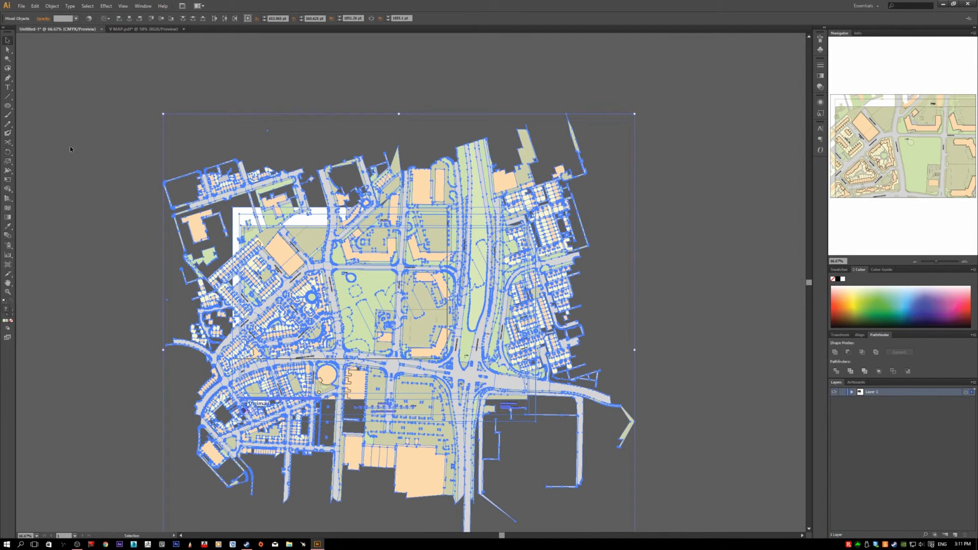
- Deselect the pasted map and close V MAP.pdf without saving its changes
click(120, 193)
click(160, 29)
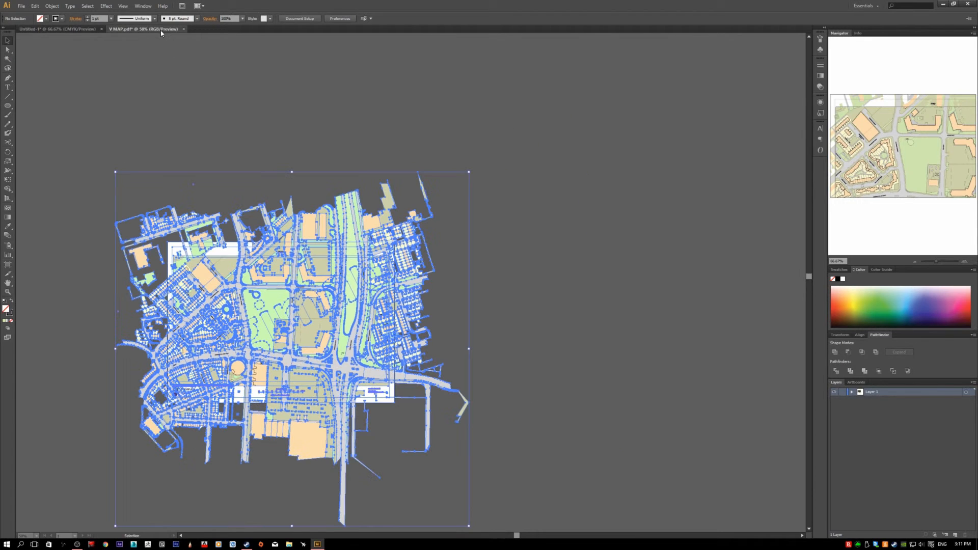
click(184, 29)
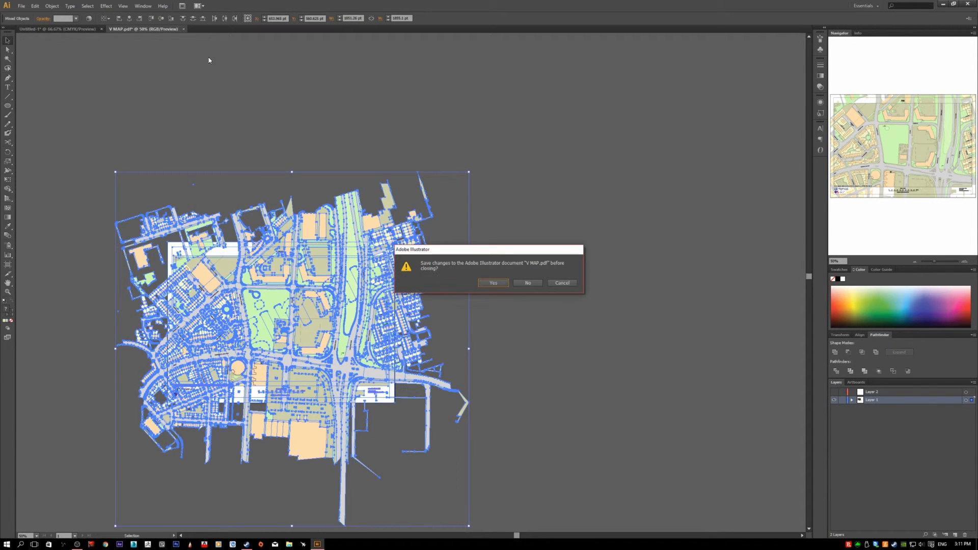
click(522, 282)
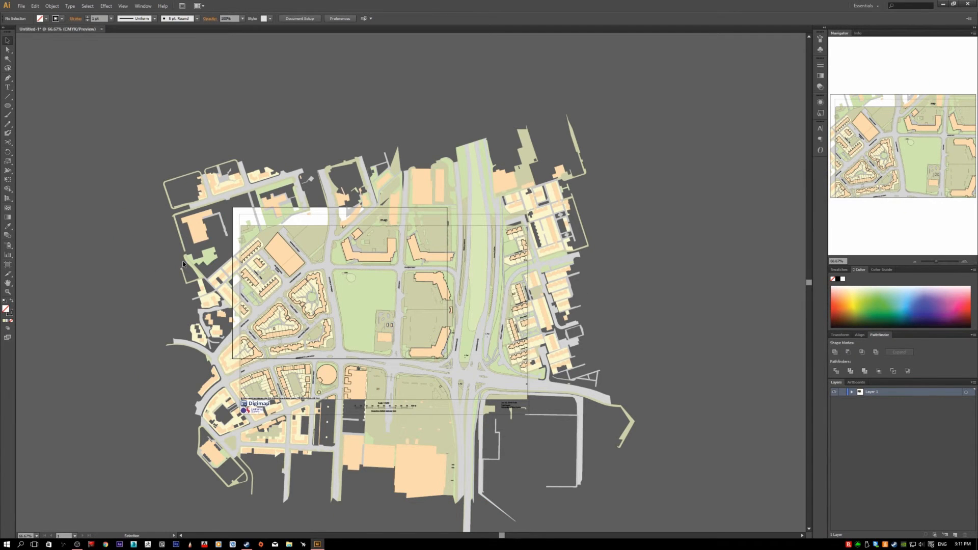
- Select the entire map in Untitled-1 and scale it down proportionally to about 1460 pt wide
scroll(193, 292, down, 2)
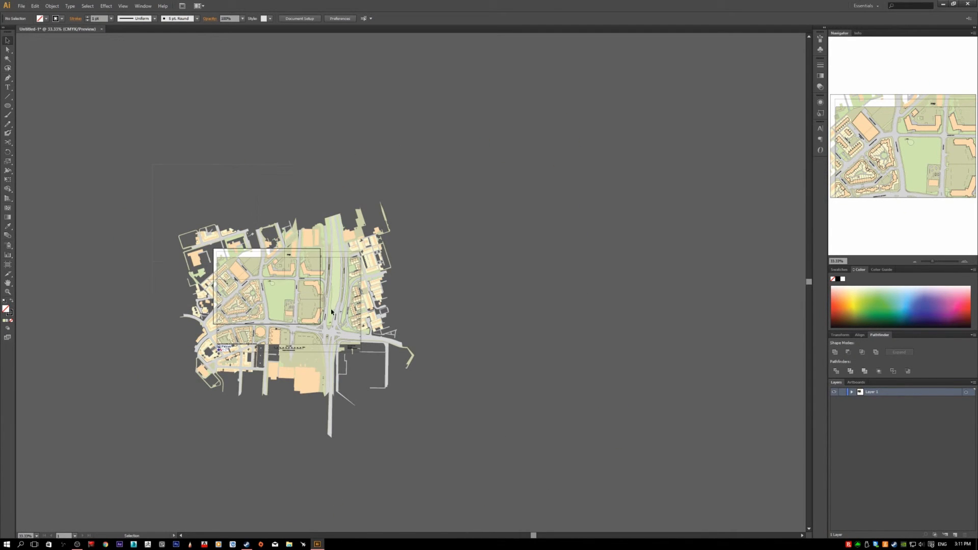
key(ctrl+a)
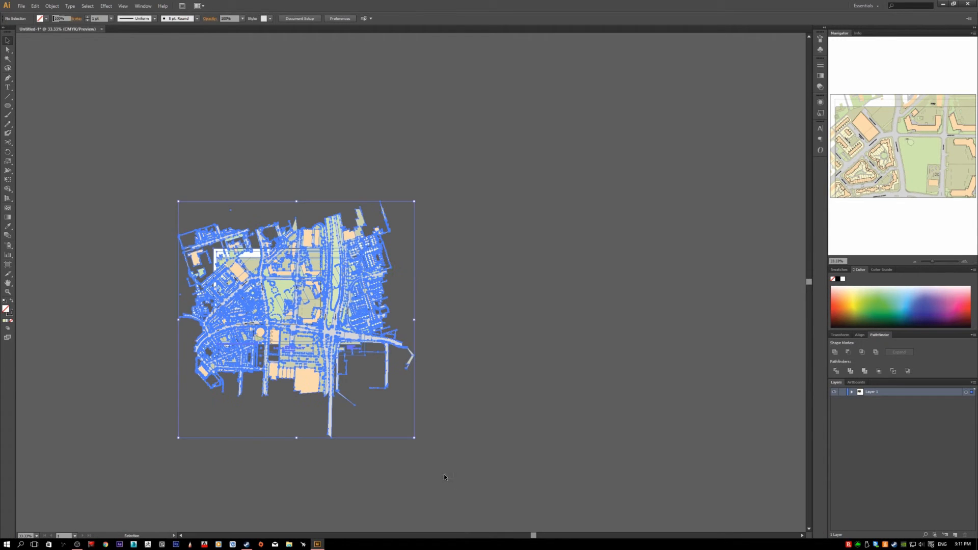
scroll(383, 405, up, 1)
scroll(276, 321, up, 1)
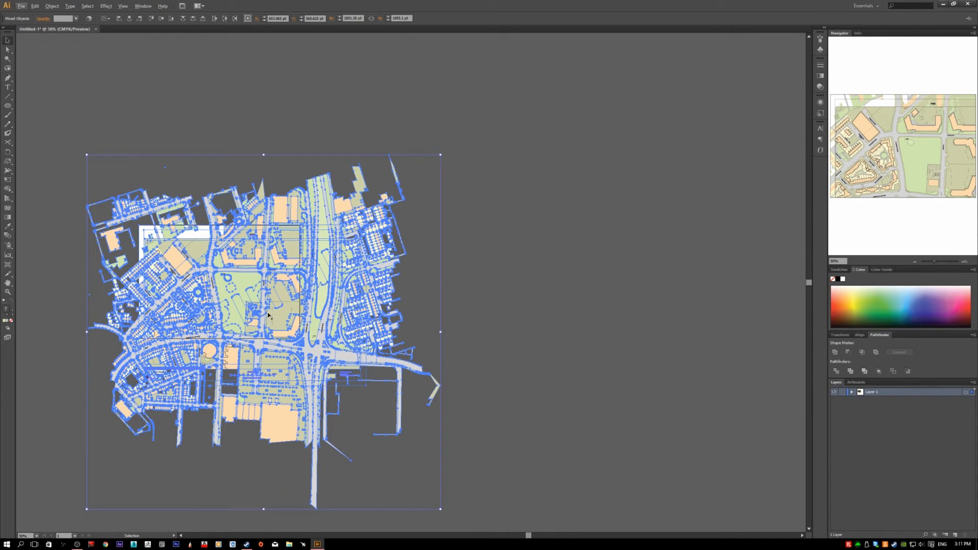
scroll(336, 431, down, 2)
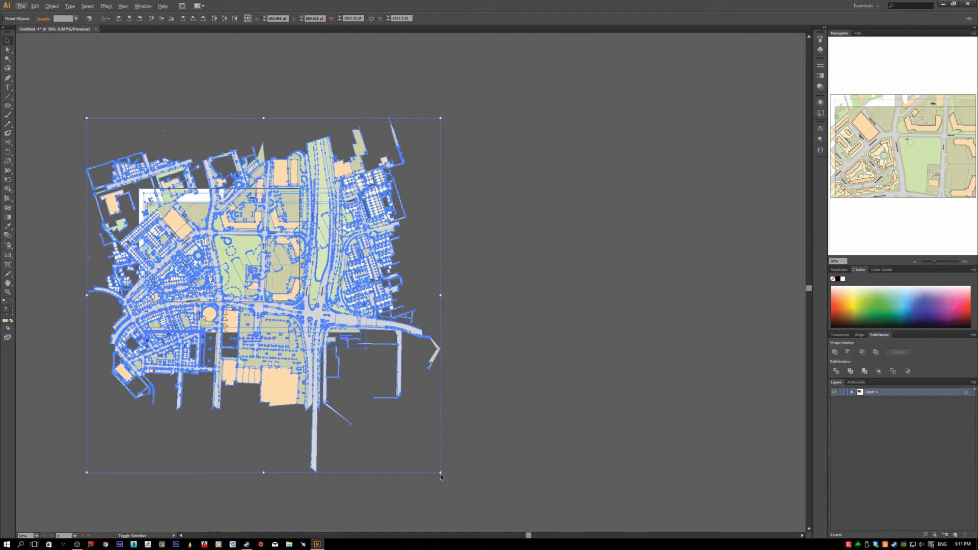
drag(440, 474, 440, 471)
drag(433, 465, 374, 399)
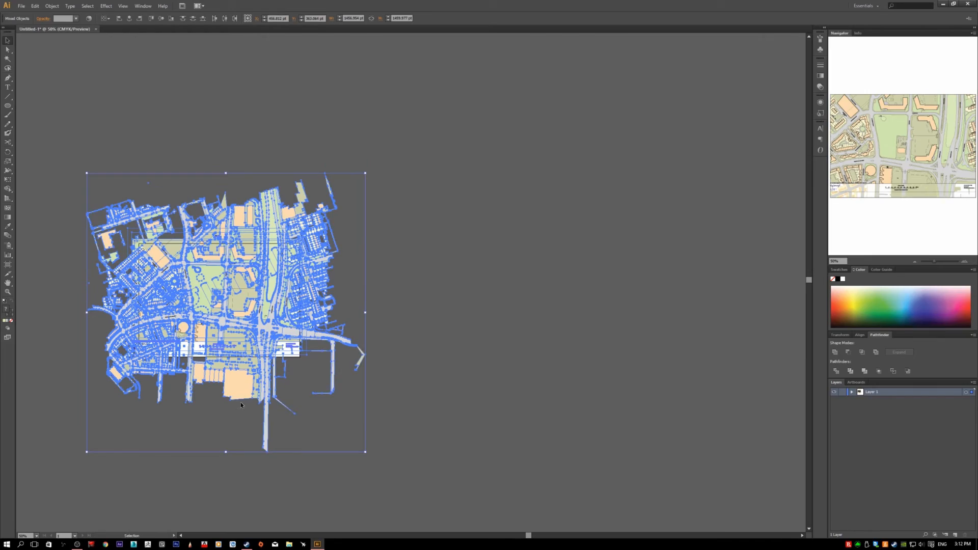
- Move the scaled map so its Digimap sheet area lines up with the artboard, and deselect it
scroll(253, 312, up, 3)
drag(251, 266, 260, 335)
scroll(376, 416, down, 2)
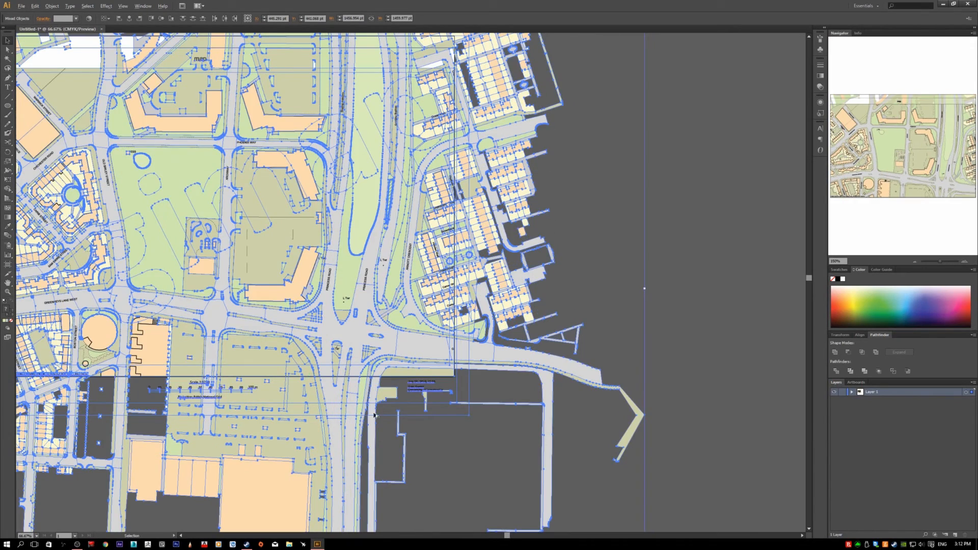
drag(276, 345, 282, 340)
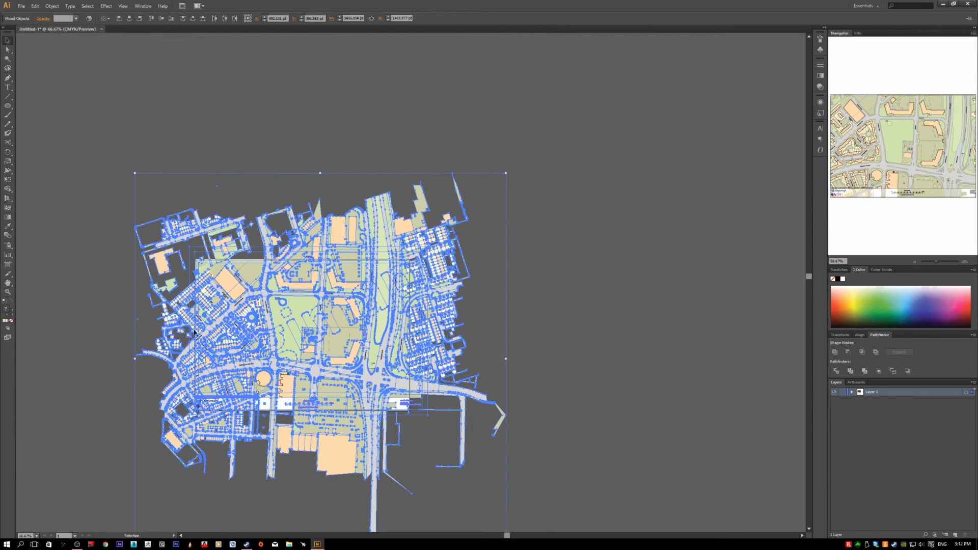
click(88, 298)
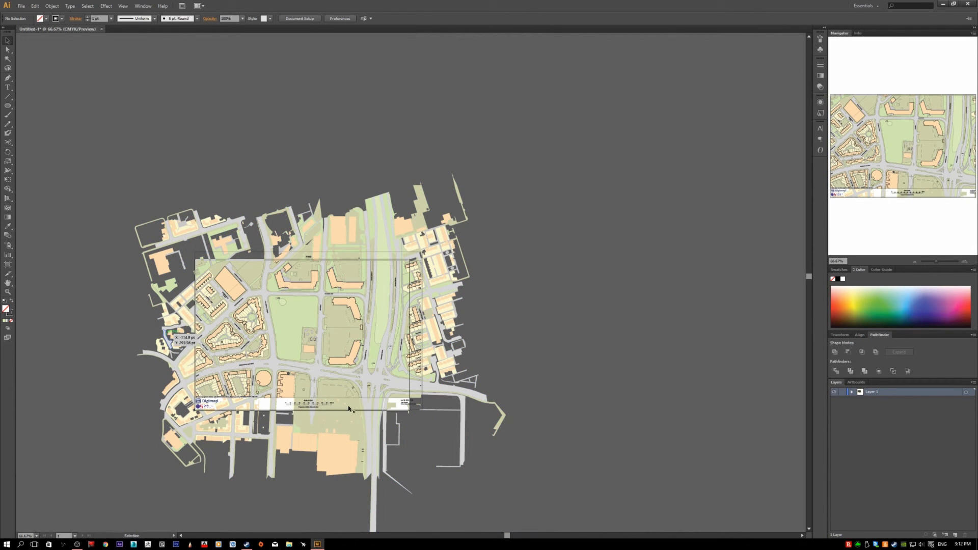
- Draw several short freehand strokes with the Pencil tool in the large green area beside Old Birley Street
scroll(278, 312, up, 1)
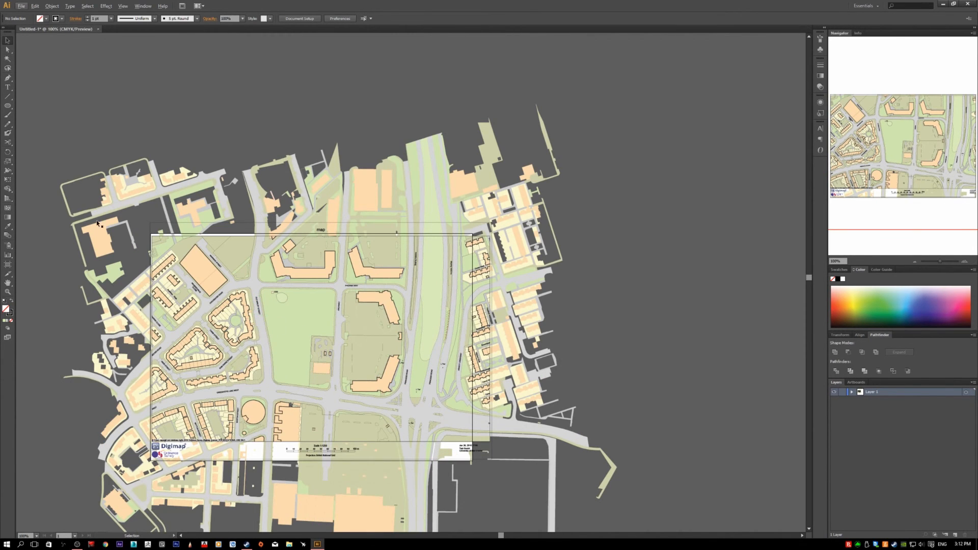
click(8, 125)
drag(289, 341, 328, 324)
scroll(286, 334, up, 2)
drag(293, 310, 315, 293)
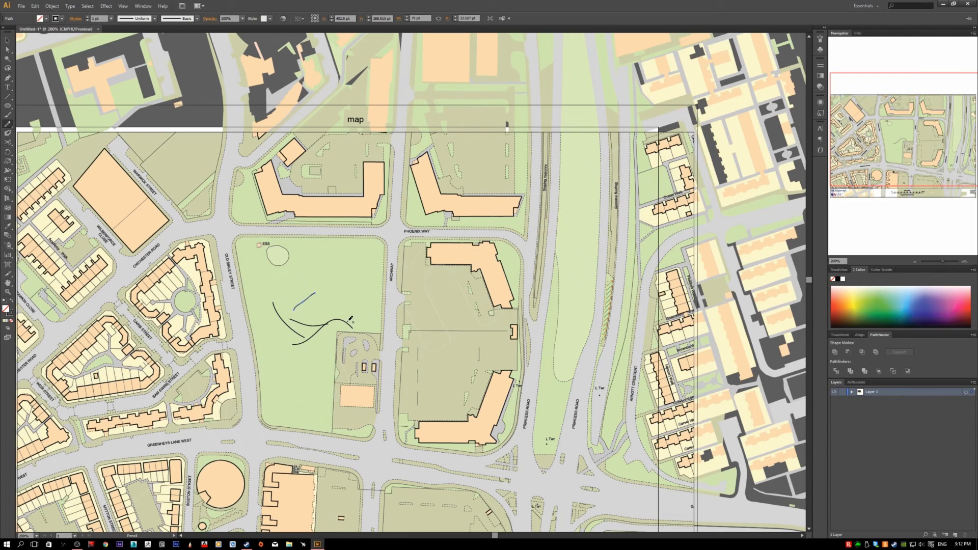
- Undo the most recent Pencil strokes in the green area
key(ctrl+z)
key(ctrl+z)
key(ctrl+z)
key(ctrl+z)
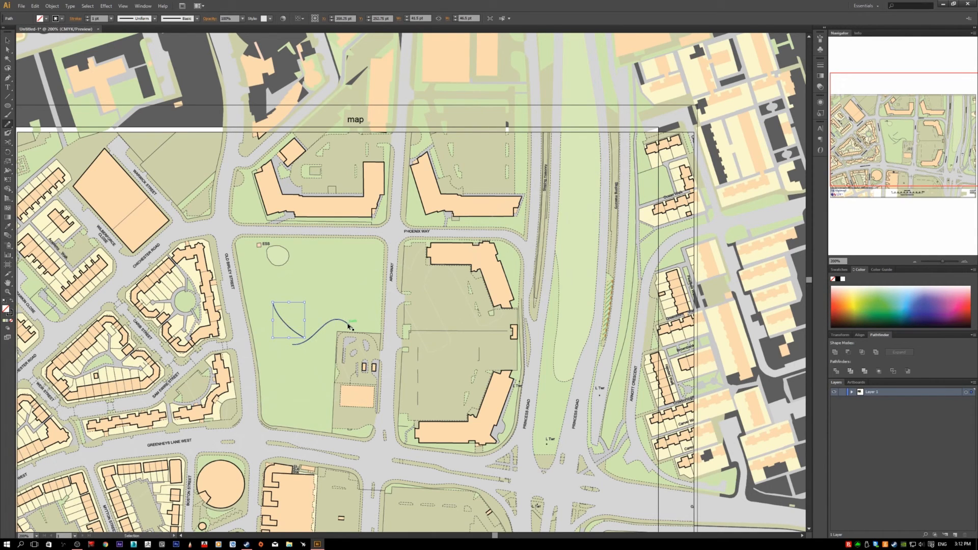